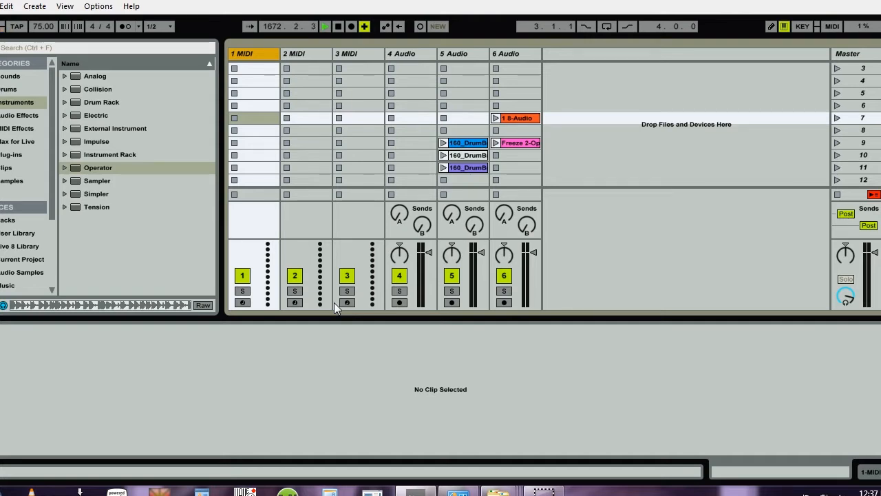
# - Stop playback, return to the start of the set, and load Operator onto the first MIDI track
pyautogui.click(336, 26)
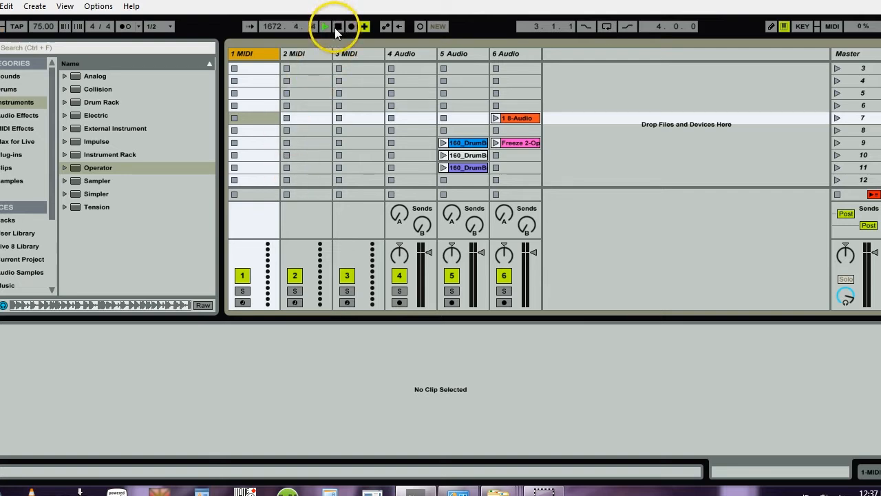
pyautogui.click(334, 28)
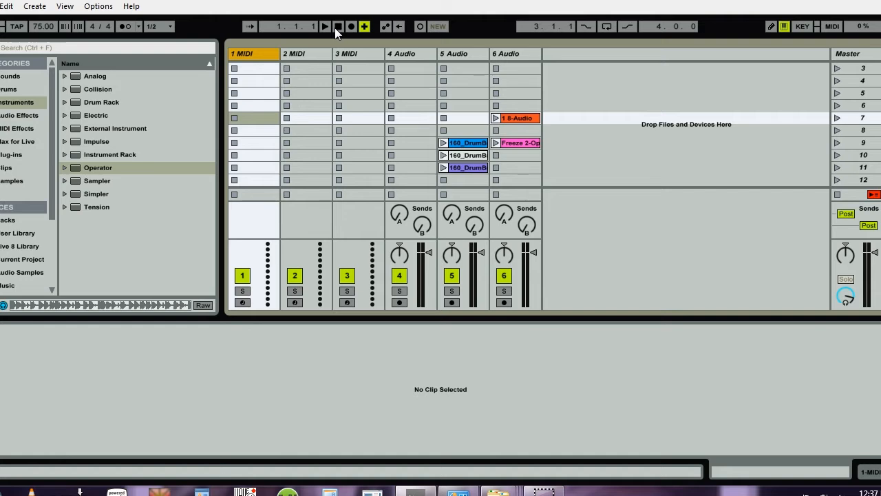
pyautogui.click(259, 55)
pyautogui.doubleClick(250, 54)
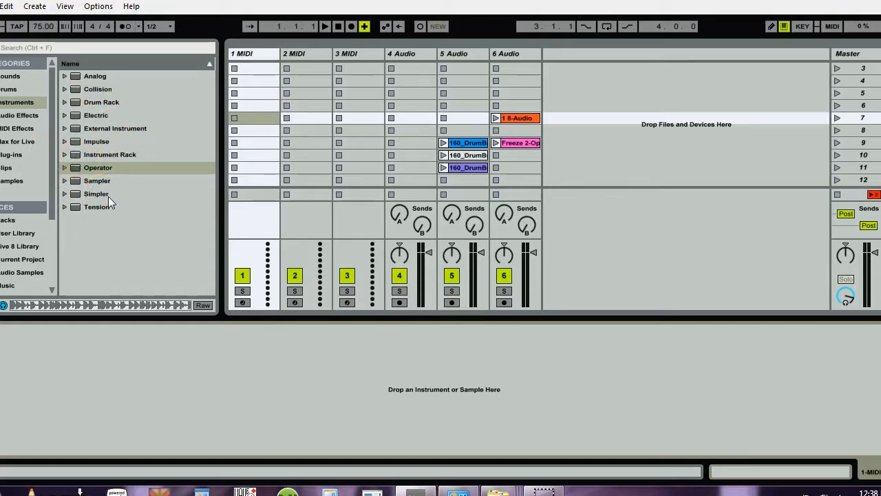
pyautogui.moveTo(74, 172); pyautogui.dragTo(251, 55)
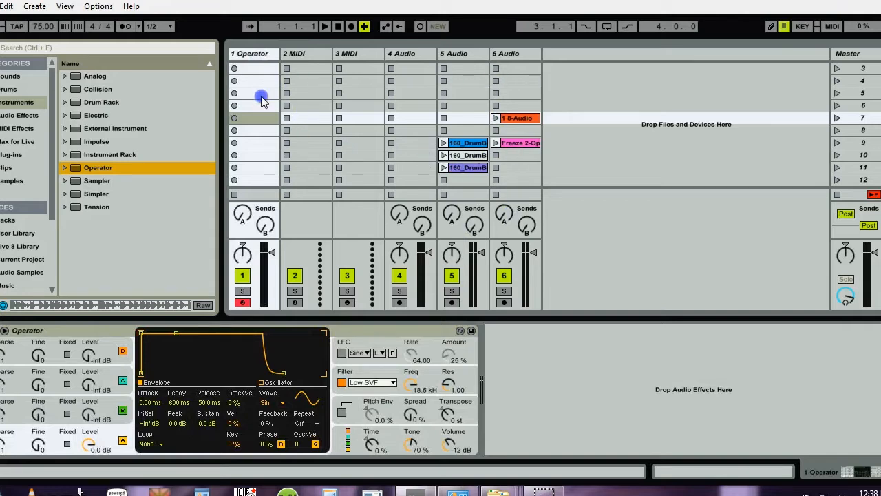
# - Audition the Operator sound with the computer keyboard, lowering the keyboard octave to C0 to D1
pyautogui.click(110, 333)
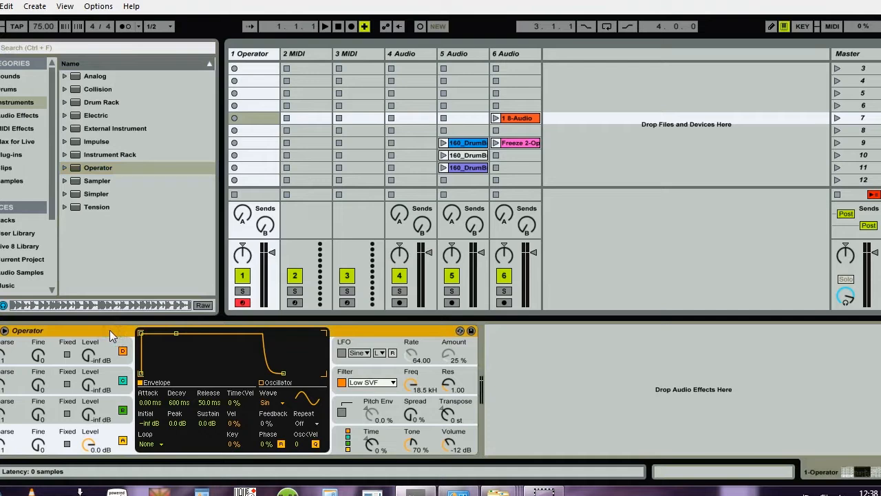
pyautogui.press('a')
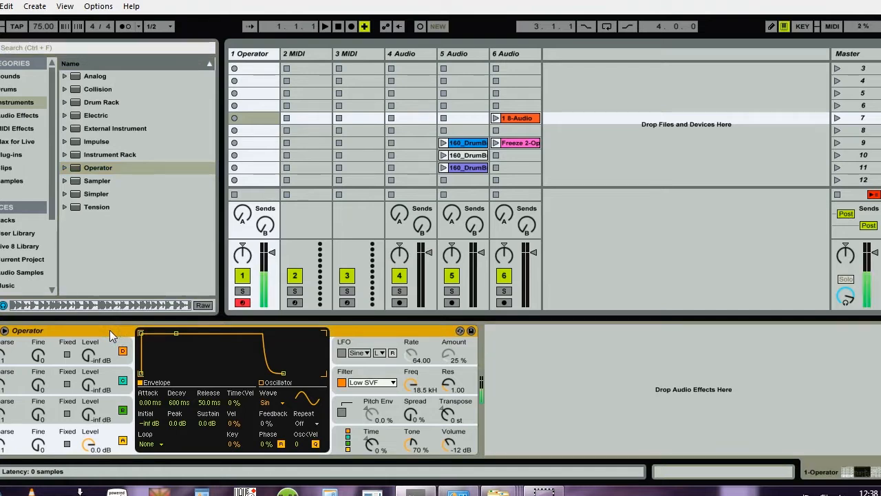
pyautogui.press('z')
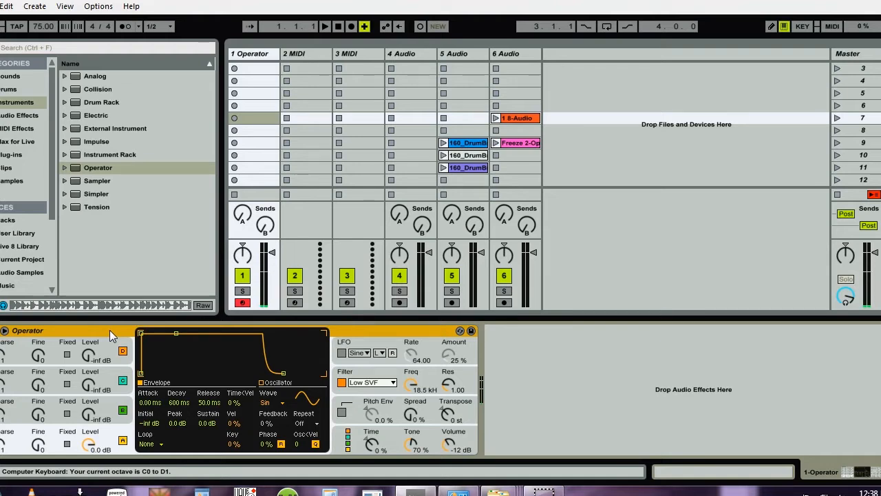
pyautogui.press('a')
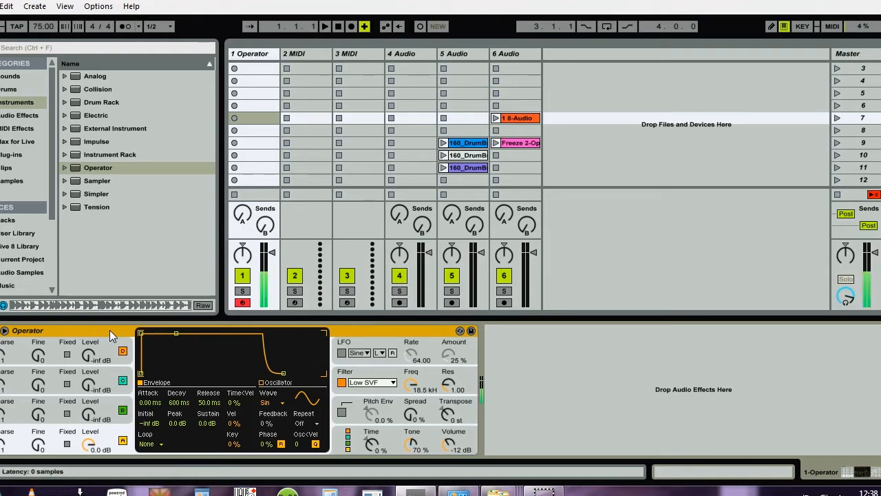
# - Raise the levels of Operator's oscillators B, C and D to 0.0 dB
pyautogui.click(90, 413)
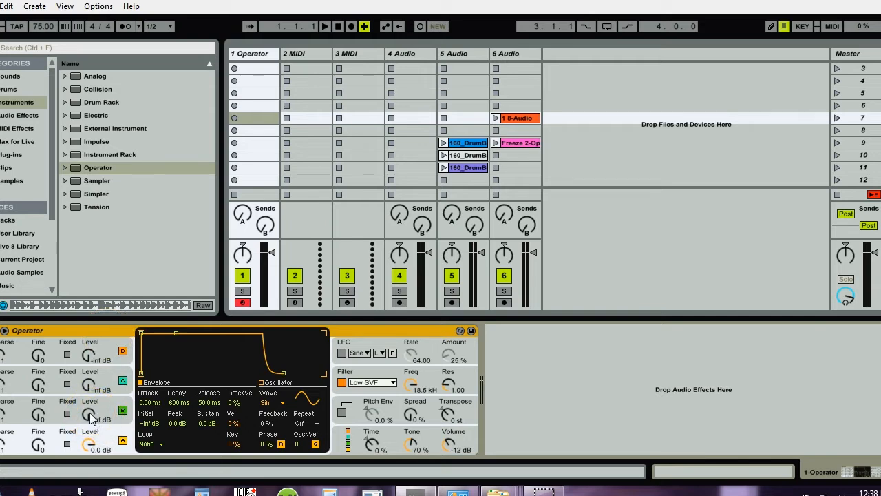
pyautogui.click(103, 350)
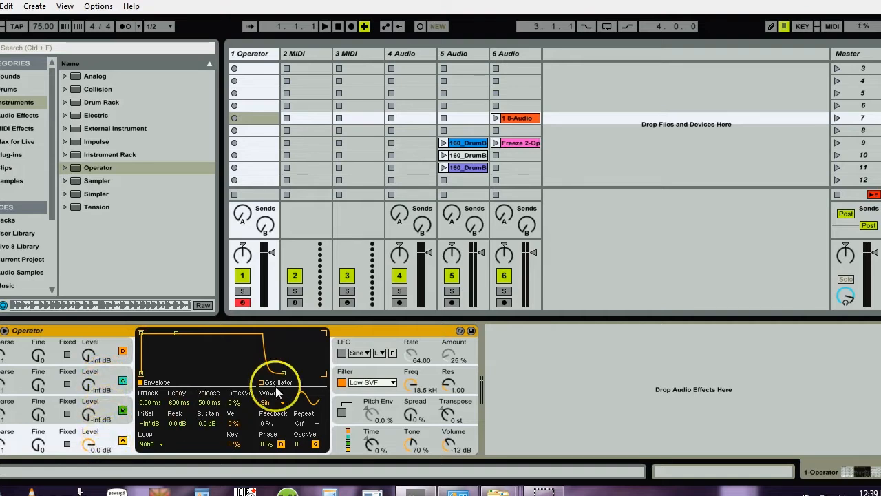
pyautogui.click(348, 441)
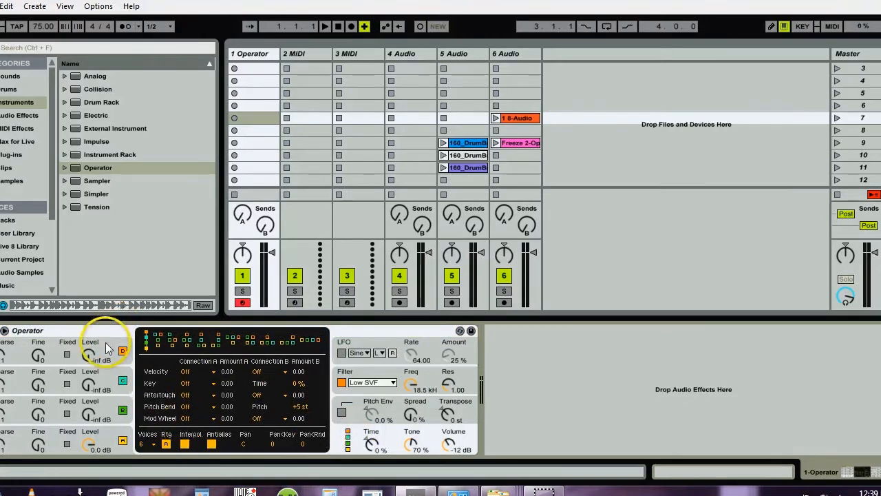
pyautogui.moveTo(89, 417); pyautogui.dragTo(88, 343)
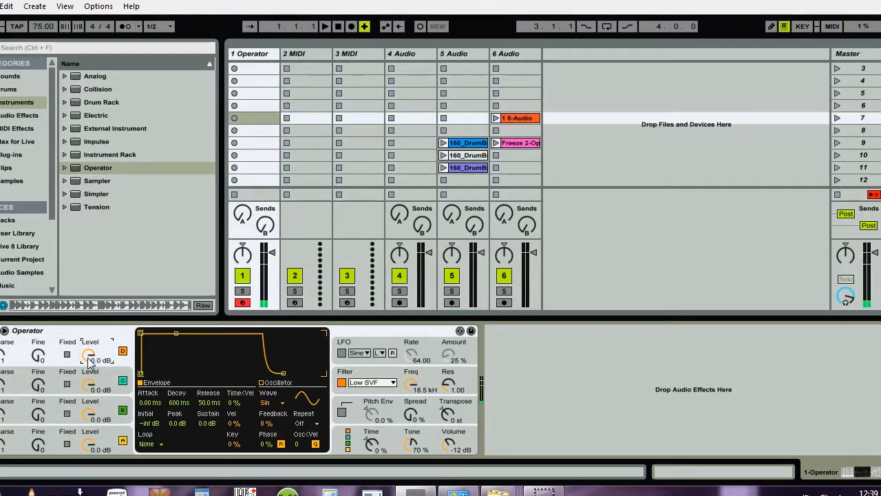
# - Group Operator into an Instrument Rack, show its chain list and macro controls, and hide the chain's devices
pyautogui.click(93, 331)
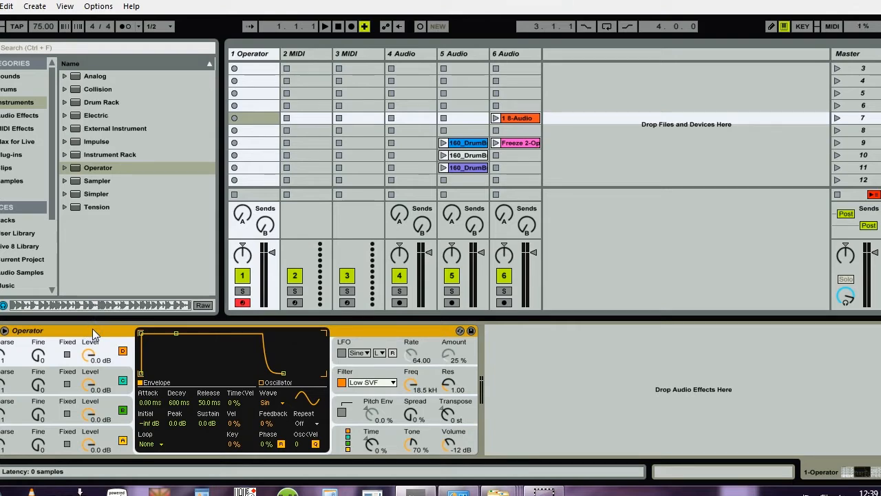
pyautogui.hotkey('ctrl', 'g')
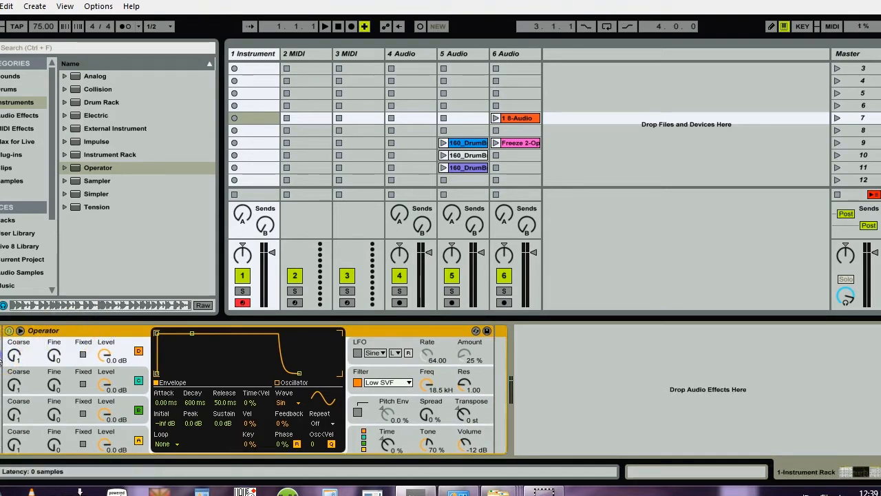
pyautogui.click(0, 353)
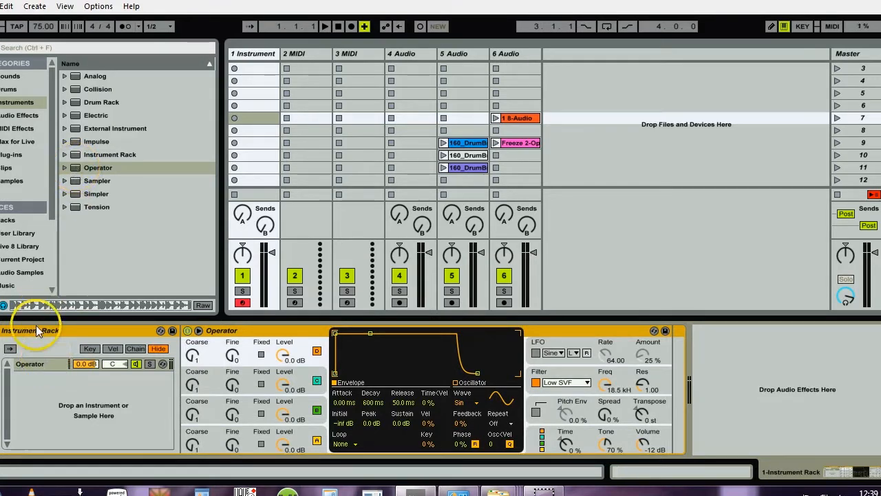
pyautogui.click(2, 331)
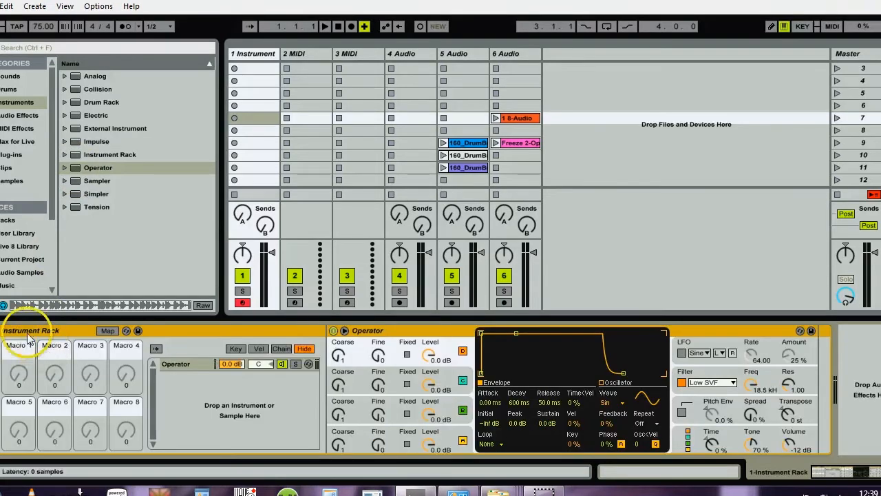
pyautogui.click(0, 370)
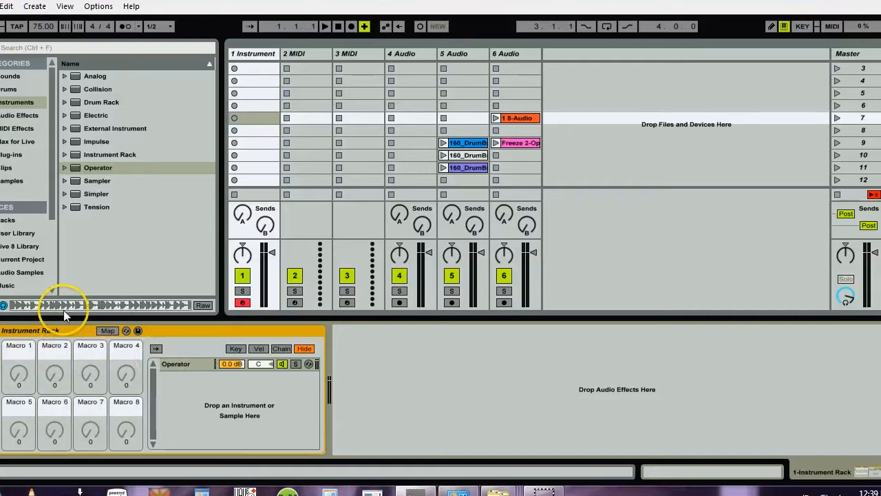
# - Add the Max for Live Device Randomizer after the Instrument Rack and set its synced random frequency to 1/1
pyautogui.click(15, 142)
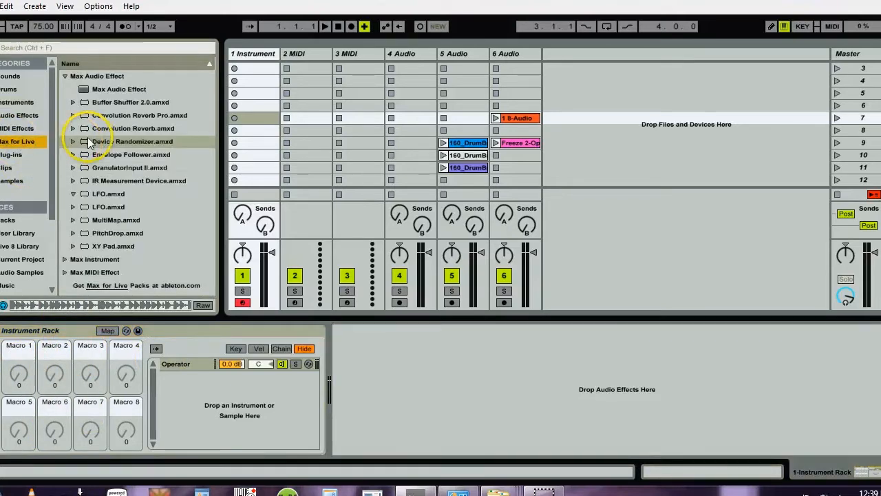
pyautogui.moveTo(95, 148)
pyautogui.mouseDown()
pyautogui.moveTo(168, 141)
pyautogui.moveTo(310, 231)
pyautogui.moveTo(369, 421)
pyautogui.mouseUp()
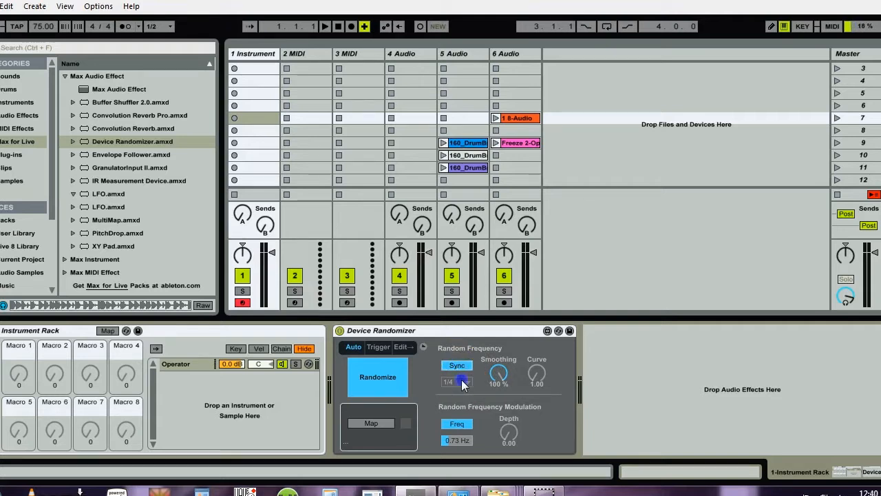
pyautogui.click(461, 379)
pyautogui.click(462, 361)
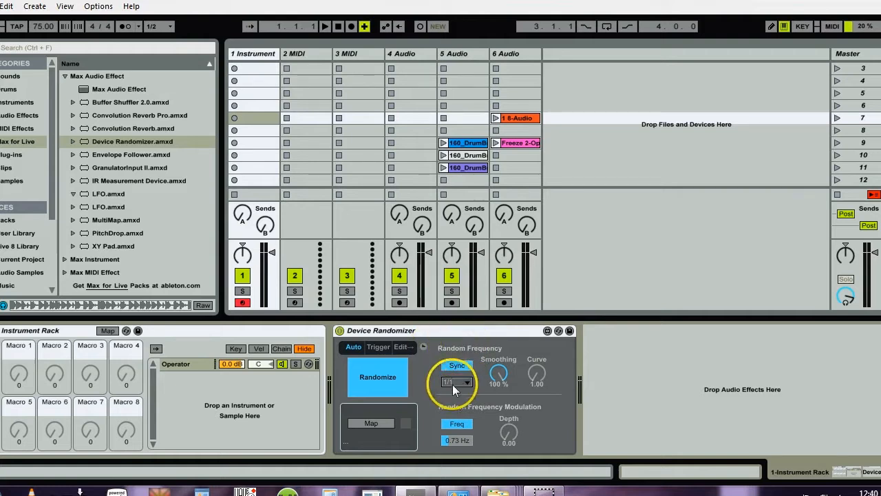
# - Switch the Device Randomizer's frequency modulation to Sync and set its smoothing to 0%
pyautogui.click(458, 425)
pyautogui.moveTo(508, 435); pyautogui.dragTo(458, 342)
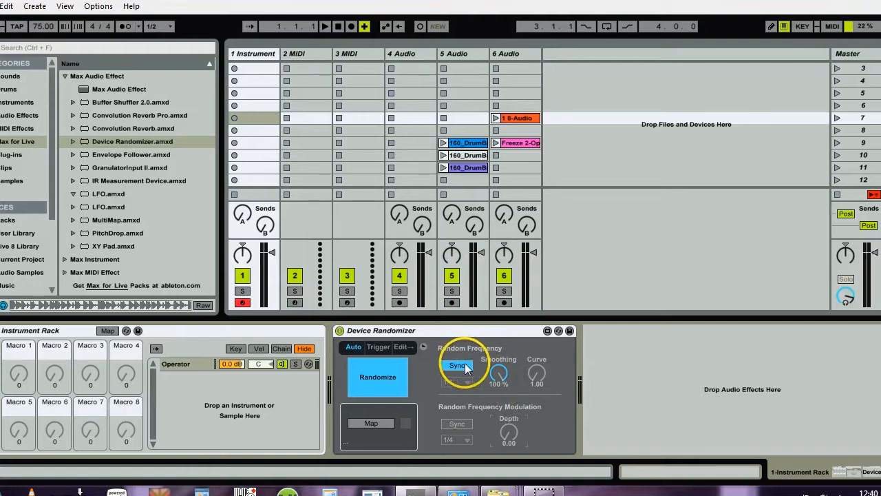
pyautogui.moveTo(498, 373); pyautogui.dragTo(499, 392)
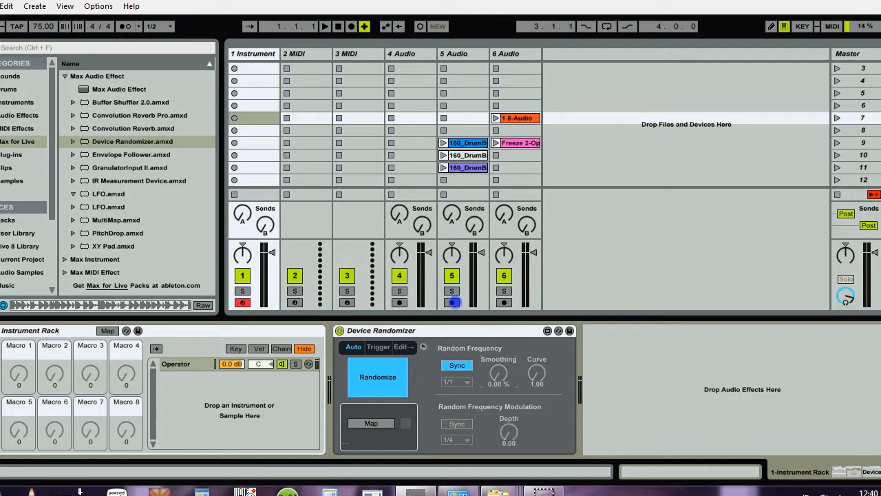
pyautogui.moveTo(500, 369); pyautogui.dragTo(472, 381)
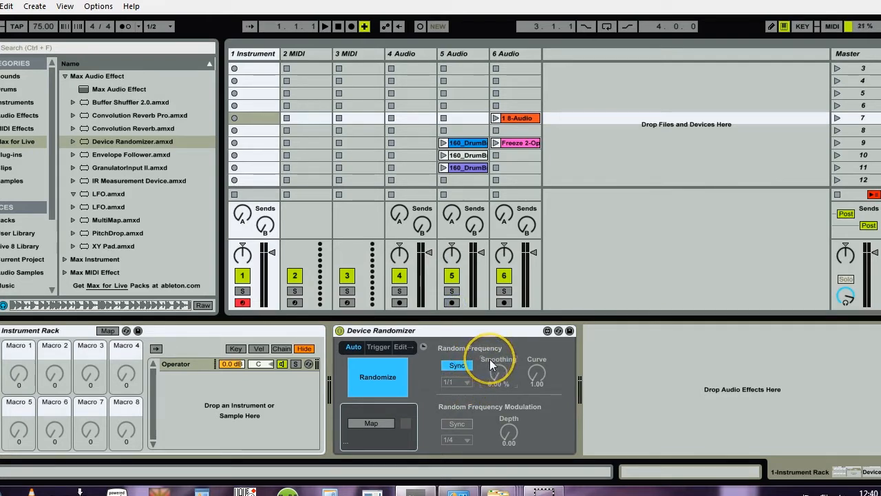
# - Map the Device Randomizer to the Instrument Rack and run playback to check the randomized macros
pyautogui.click(367, 422)
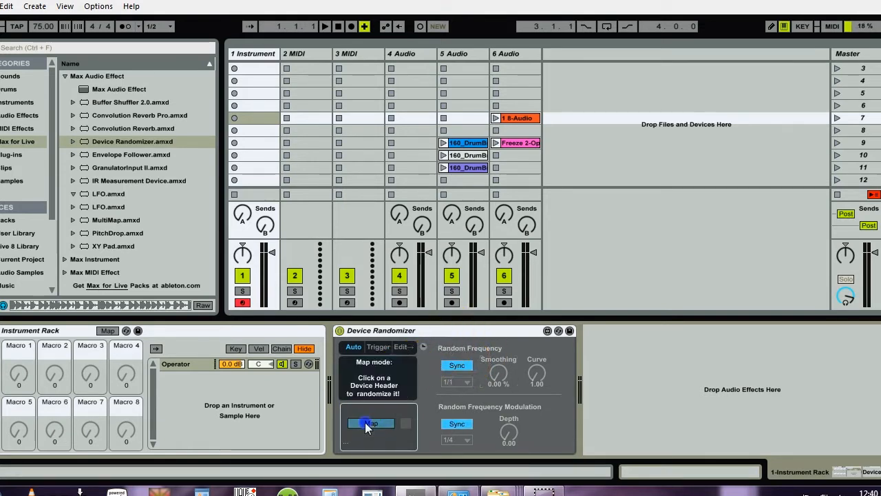
pyautogui.click(61, 329)
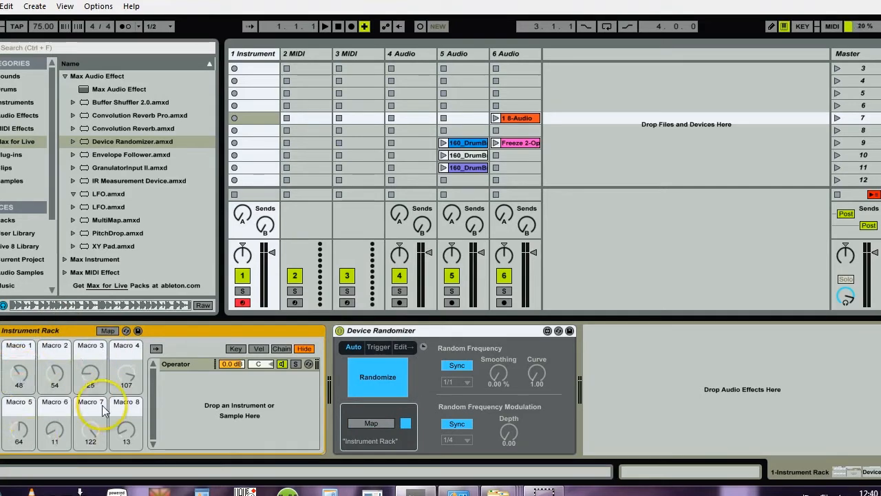
pyautogui.click(73, 376)
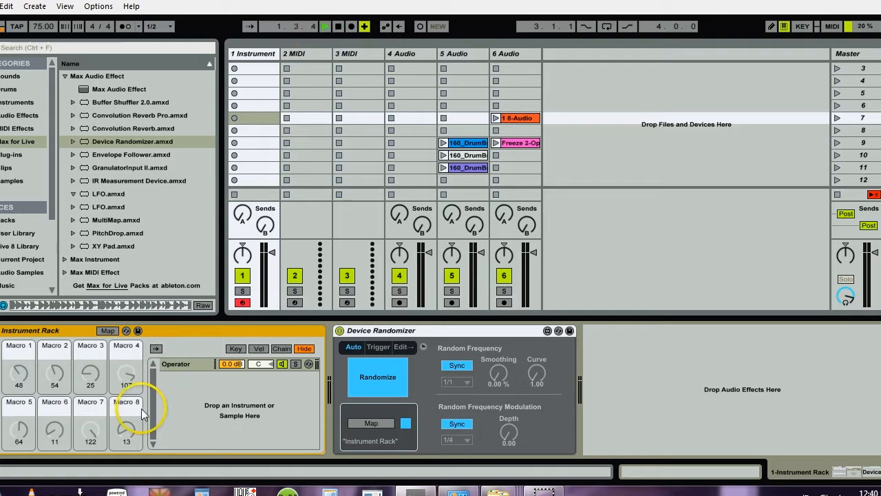
pyautogui.click(81, 394)
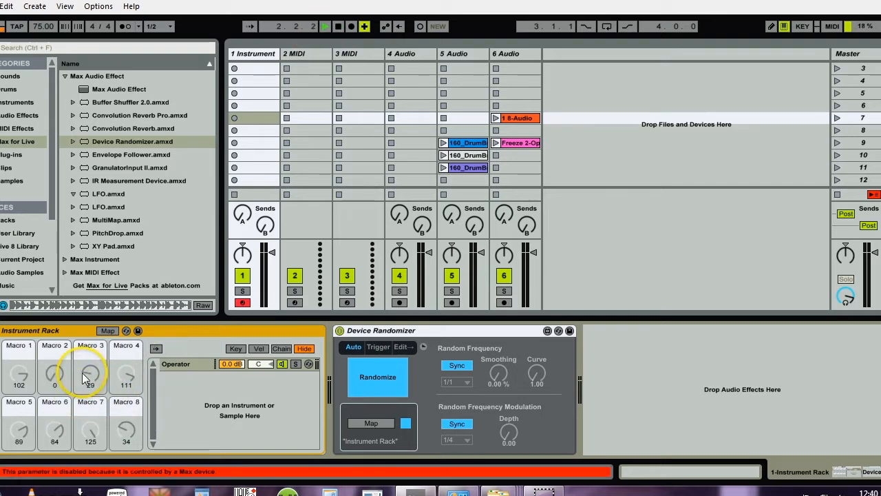
# - Reveal the rack's Operator device and map oscillator C's level to Macro 1
pyautogui.click(155, 348)
pyautogui.click(177, 365)
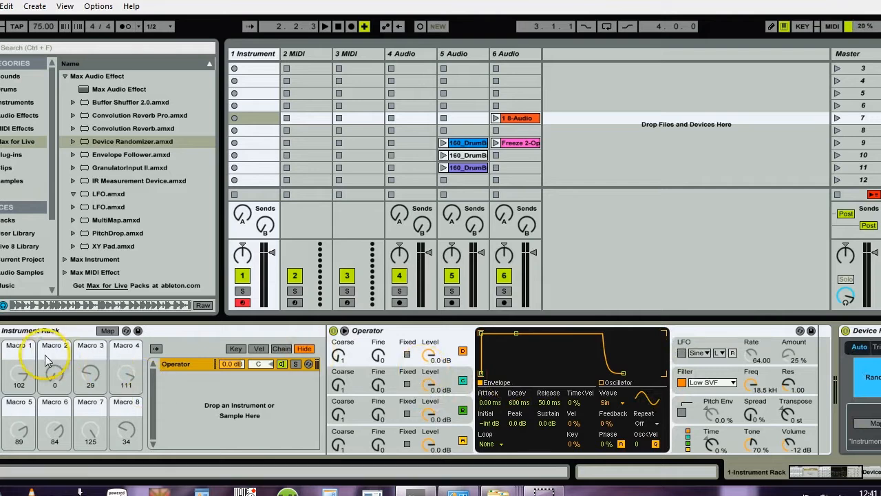
pyautogui.rightClick(430, 378)
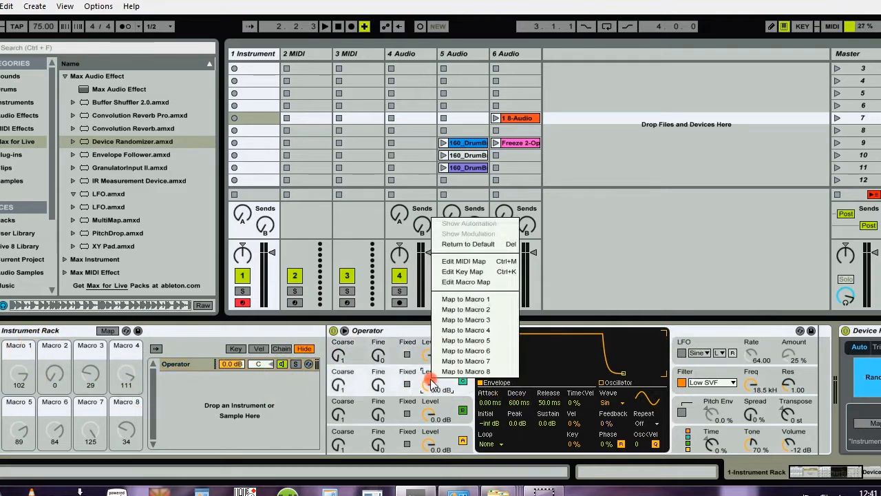
pyautogui.click(448, 301)
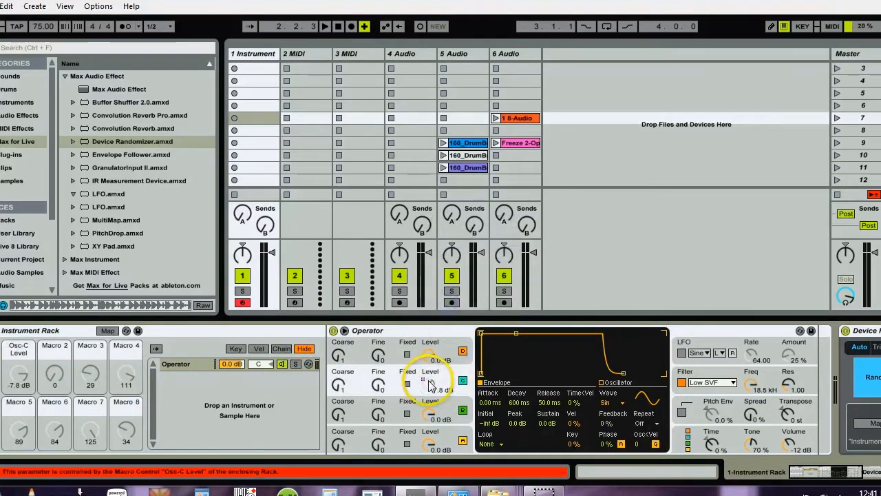
# - Enable Operator's LFO and set its Destination A to the filter only, with oscillators A to D switched off
pyautogui.click(681, 353)
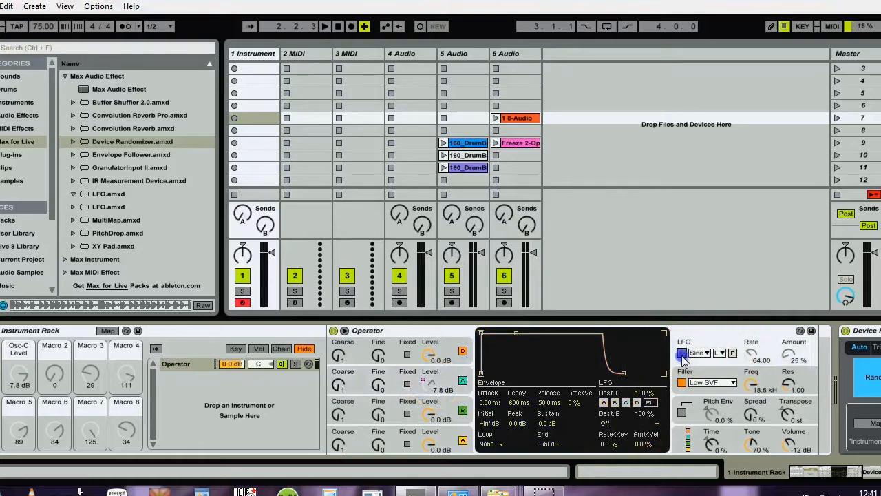
pyautogui.click(625, 403)
pyautogui.click(617, 403)
pyautogui.click(601, 403)
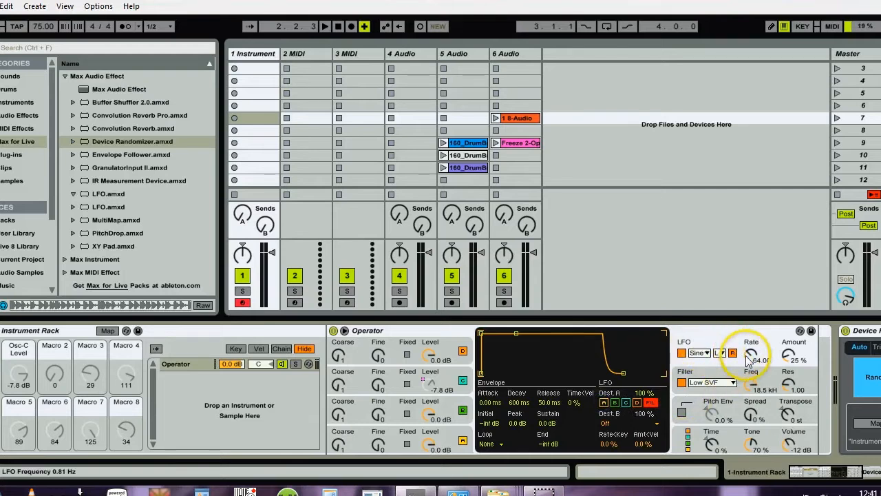
# - Set the LFO range to Sync and map the LFO rate to Macro 2
pyautogui.click(719, 352)
pyautogui.click(721, 382)
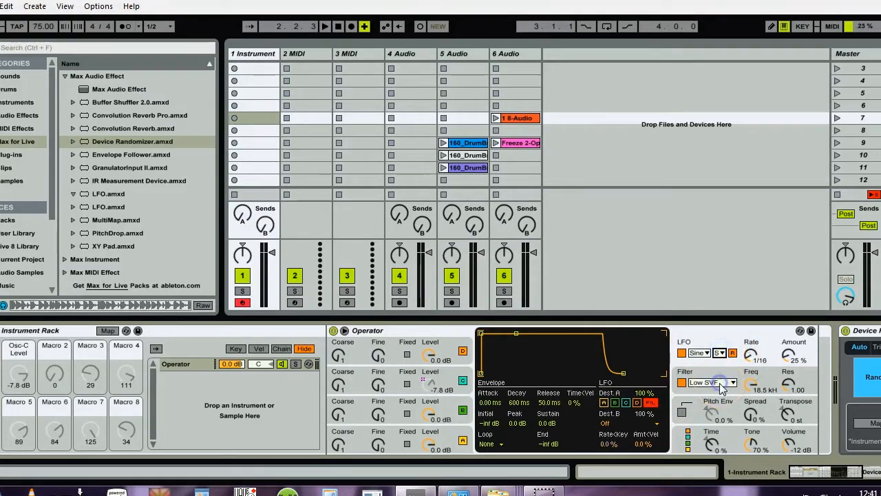
pyautogui.rightClick(751, 363)
pyautogui.click(762, 293)
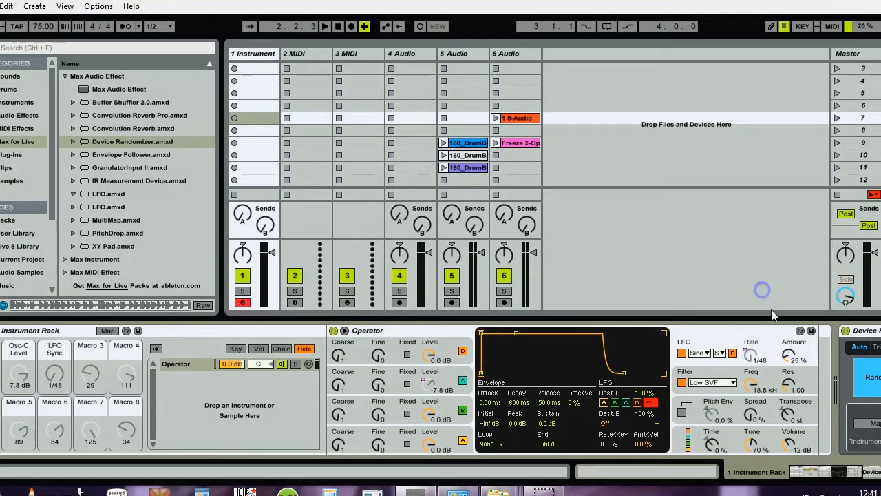
# - Map Operator's LFO amount to Macro 3 and lower the filter frequency to 784 Hz
pyautogui.rightClick(790, 355)
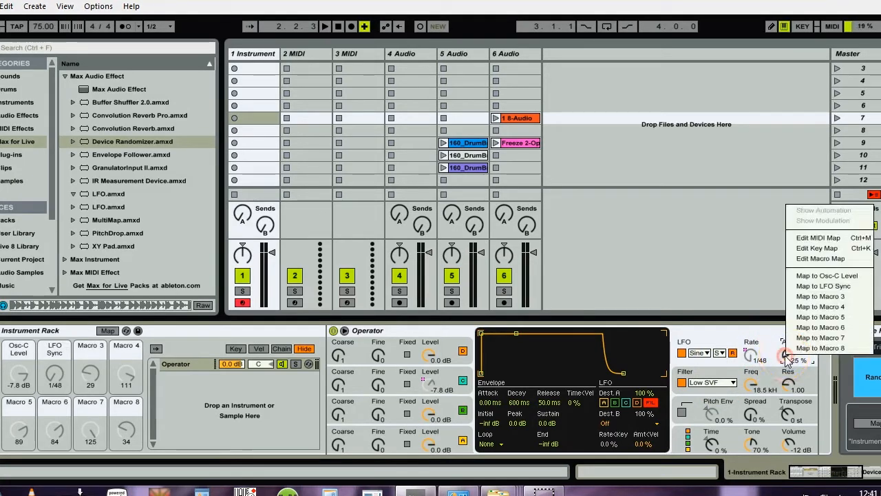
pyautogui.click(799, 296)
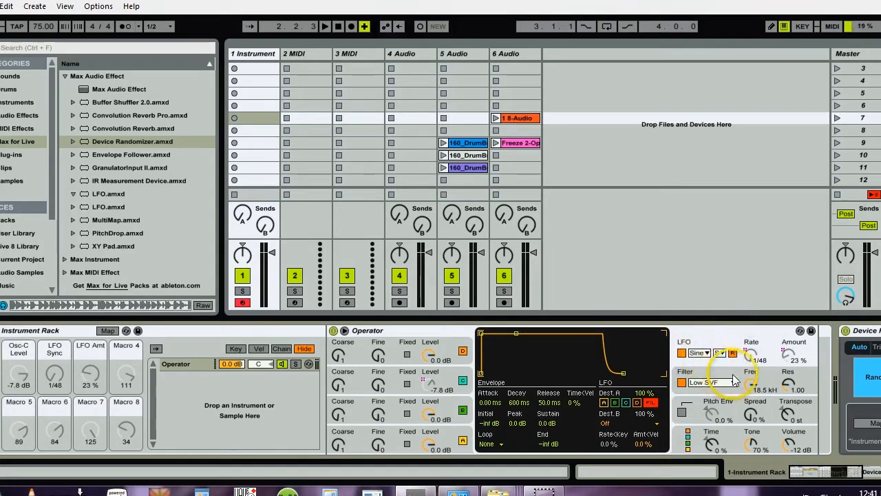
pyautogui.click(751, 385)
pyautogui.moveTo(751, 385); pyautogui.dragTo(751, 385)
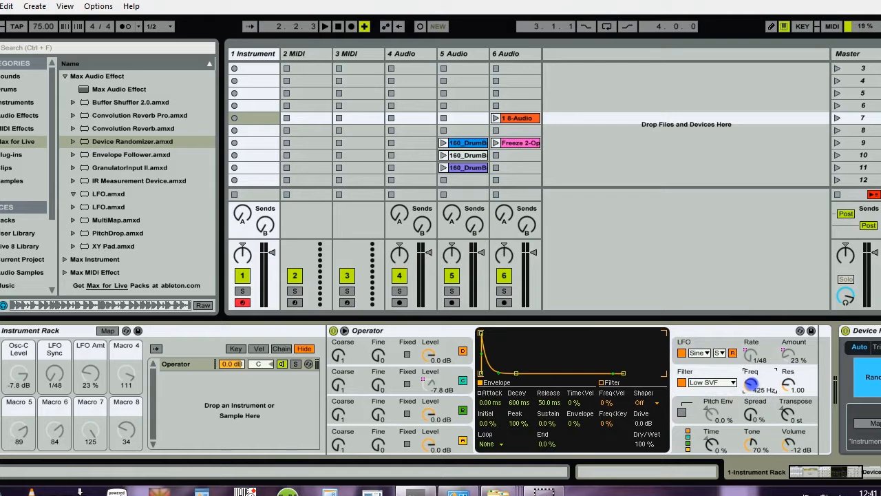
# - Map the filter type to Macro 4 and the Spread parameter to Macro 5
pyautogui.rightClick(718, 388)
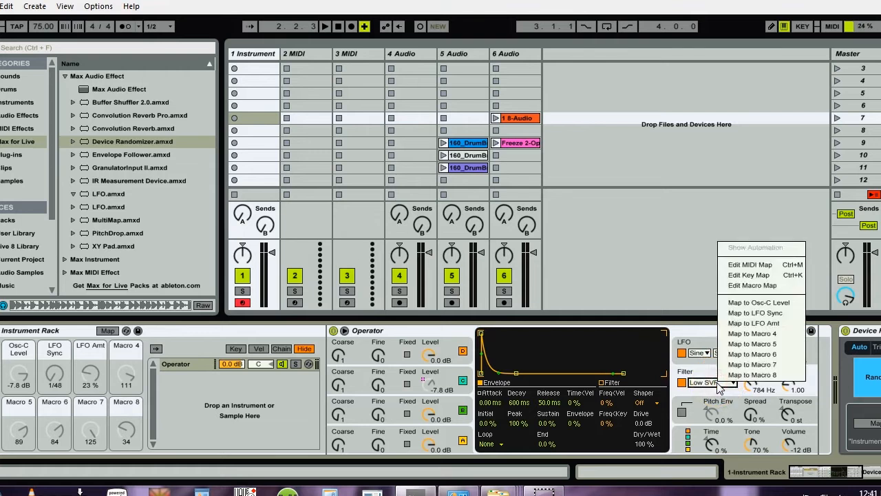
pyautogui.click(735, 337)
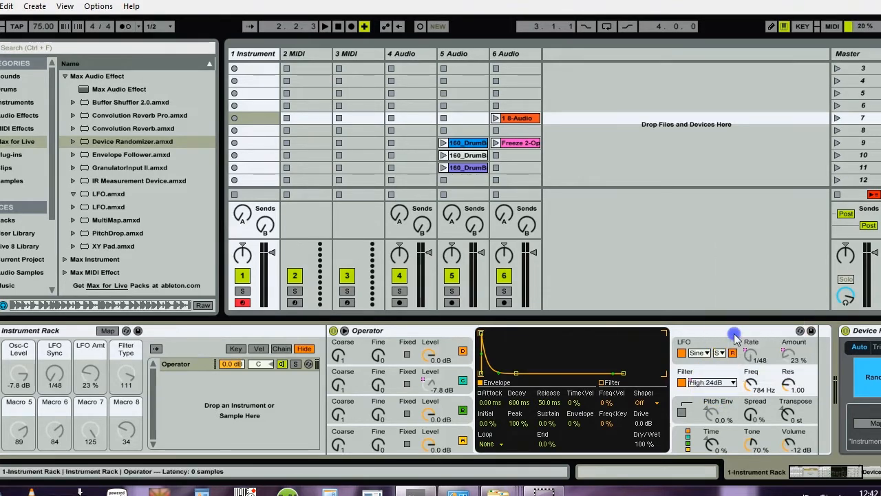
pyautogui.rightClick(754, 414)
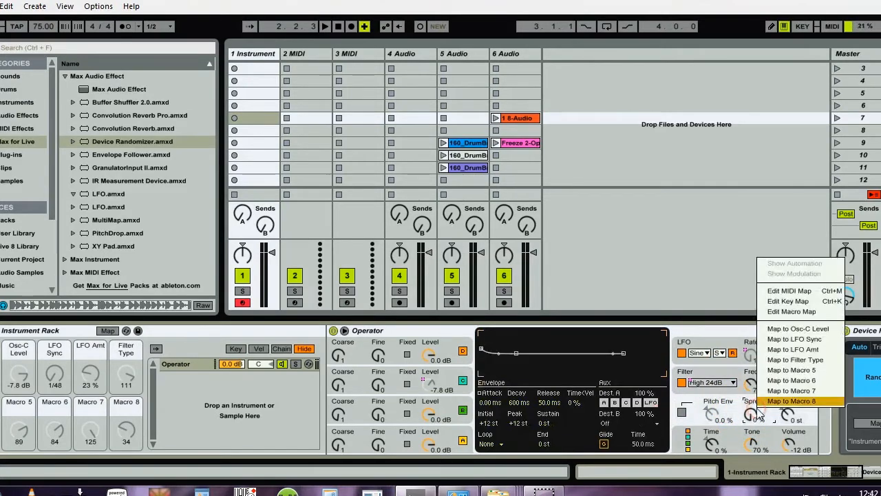
pyautogui.click(792, 369)
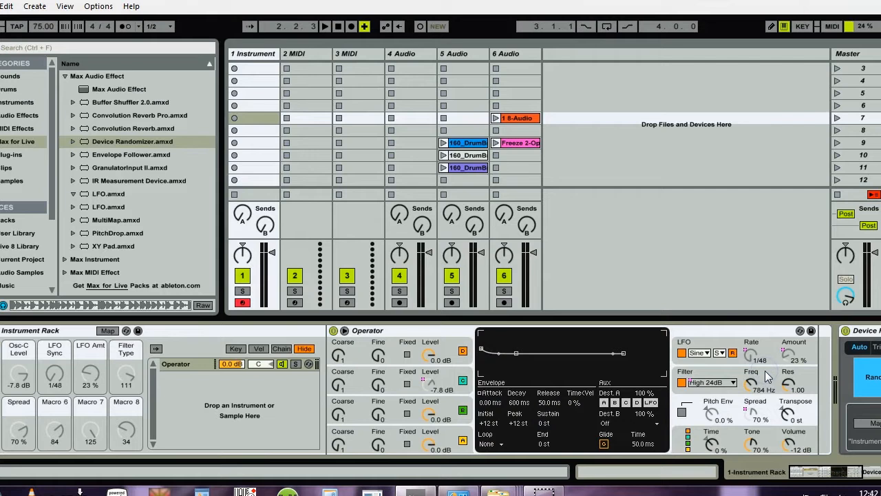
# - Map Operator's LFO waveform to the existing Spread macro
pyautogui.click(711, 347)
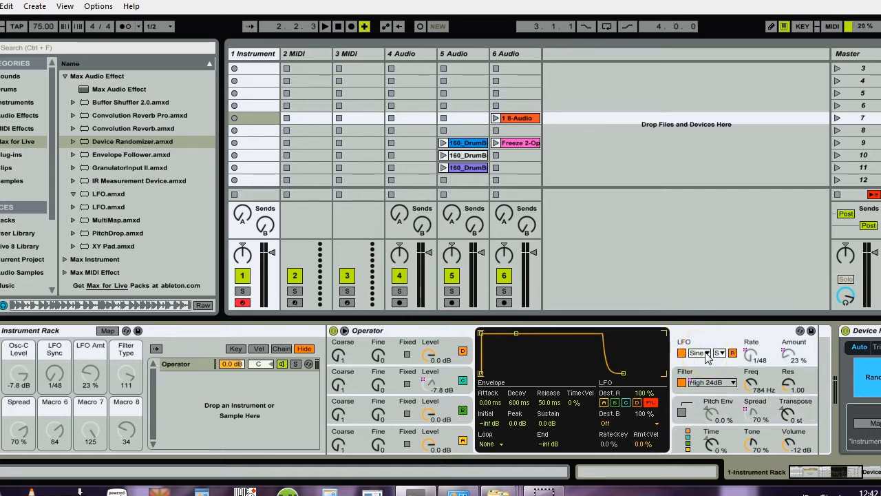
pyautogui.rightClick(706, 357)
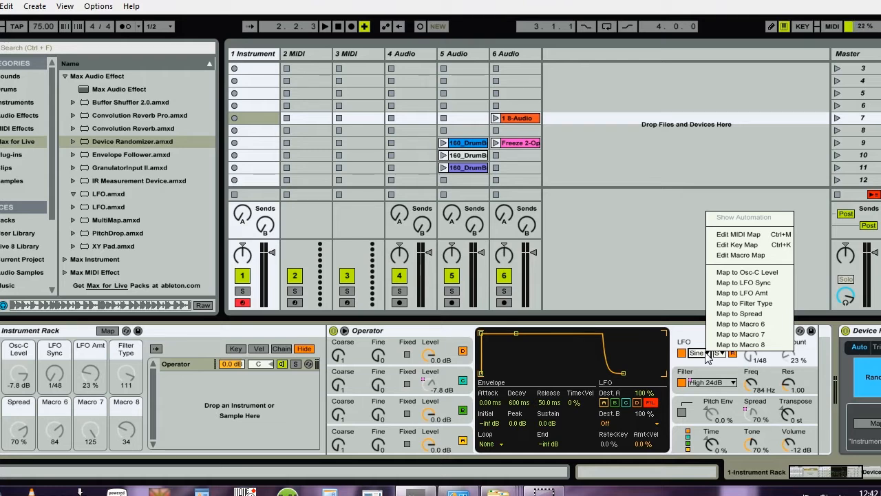
pyautogui.click(716, 314)
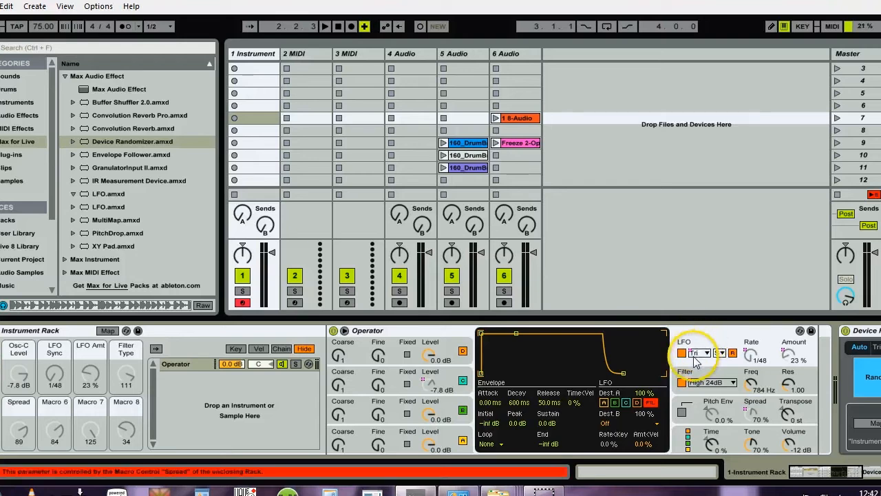
# - Set the LFO's Destination B to Tone with an amount of -17 %
pyautogui.click(638, 415)
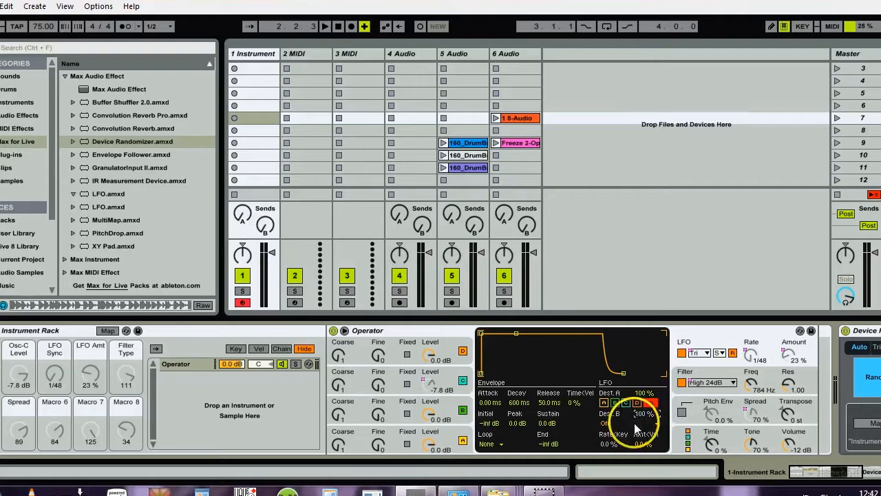
pyautogui.click(689, 411)
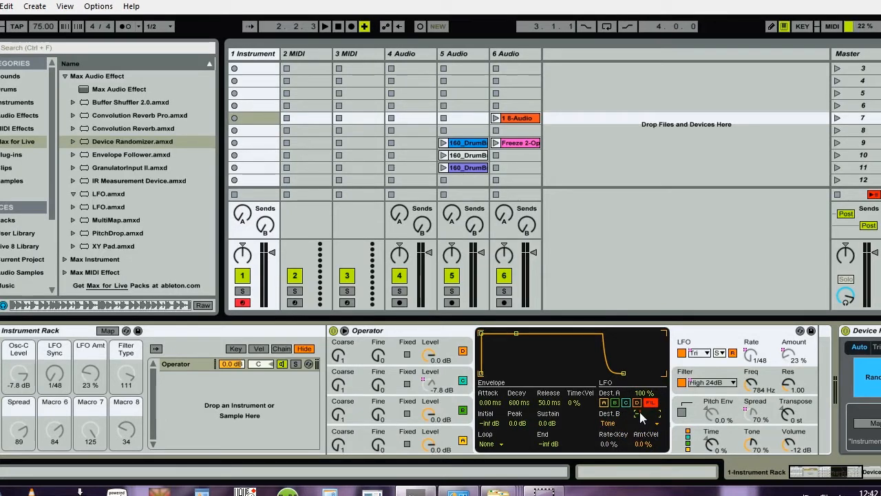
pyautogui.moveTo(640, 412); pyautogui.dragTo(601, 448)
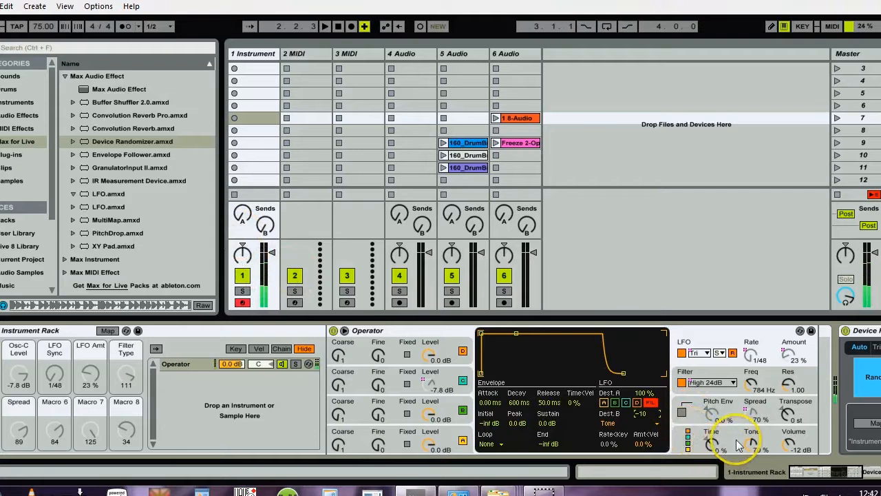
pyautogui.click(640, 413)
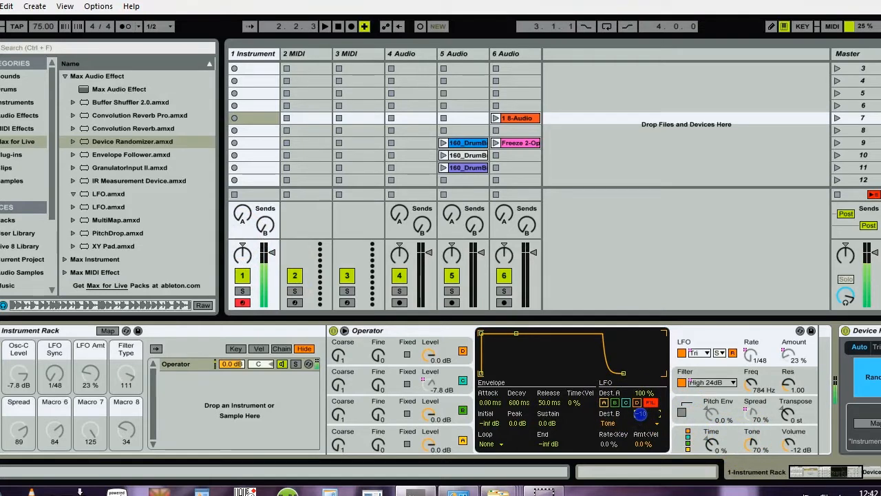
pyautogui.moveTo(639, 416); pyautogui.dragTo(641, 413)
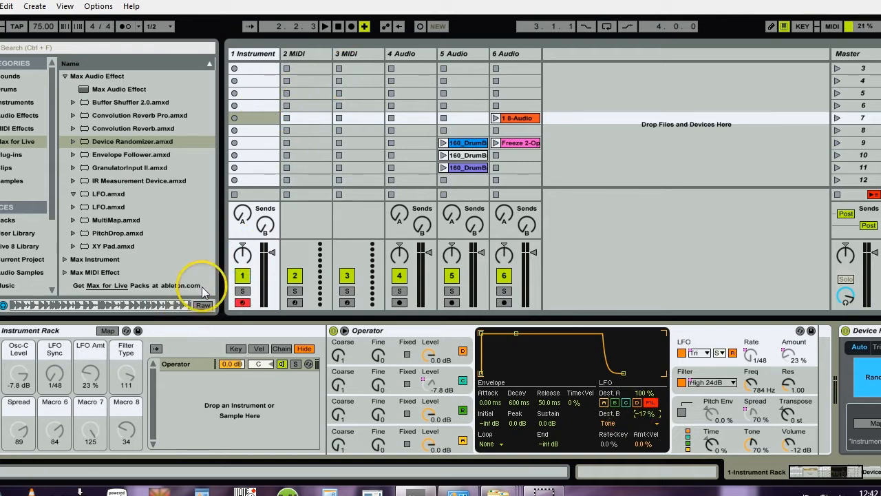
# - Create a MIDI clip on track 1 in scene 7 and add an F0 note at its start
pyautogui.doubleClick(242, 118)
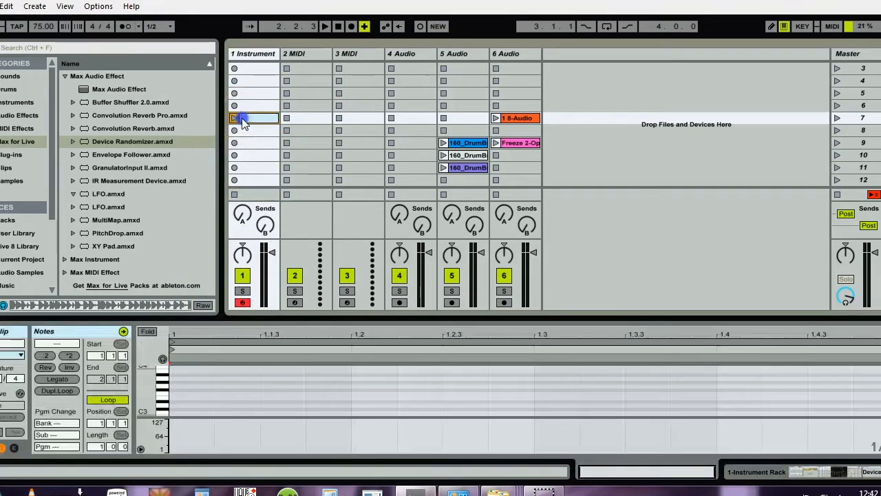
pyautogui.moveTo(158, 406)
pyautogui.mouseDown()
pyautogui.moveTo(153, 396)
pyautogui.moveTo(164, 402)
pyautogui.mouseUp()
pyautogui.doubleClick(172, 392)
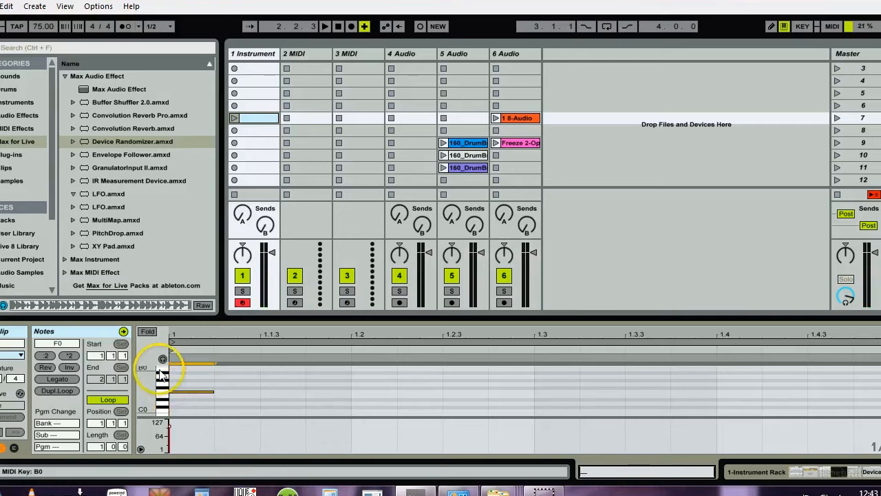
# - Set the clip's loop length to 2 bars and extend the F0 note to span the two bars
pyautogui.click(100, 448)
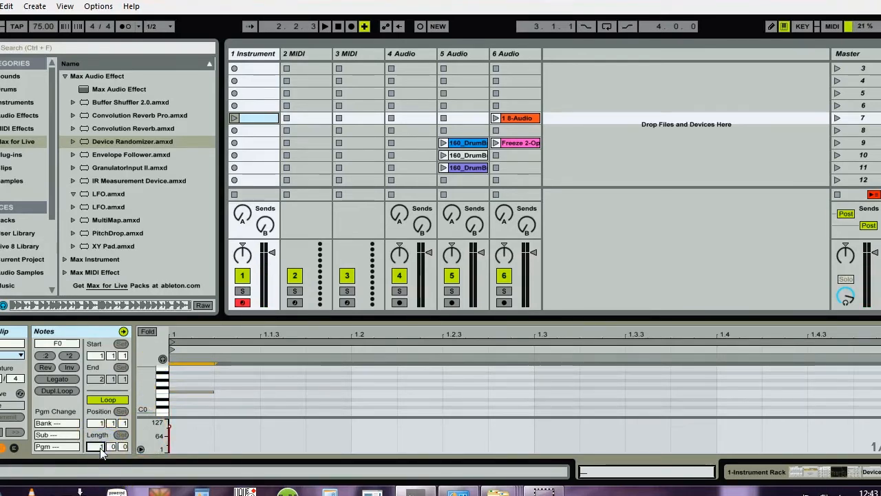
pyautogui.write('2')
pyautogui.press('Return')
pyautogui.click(182, 388)
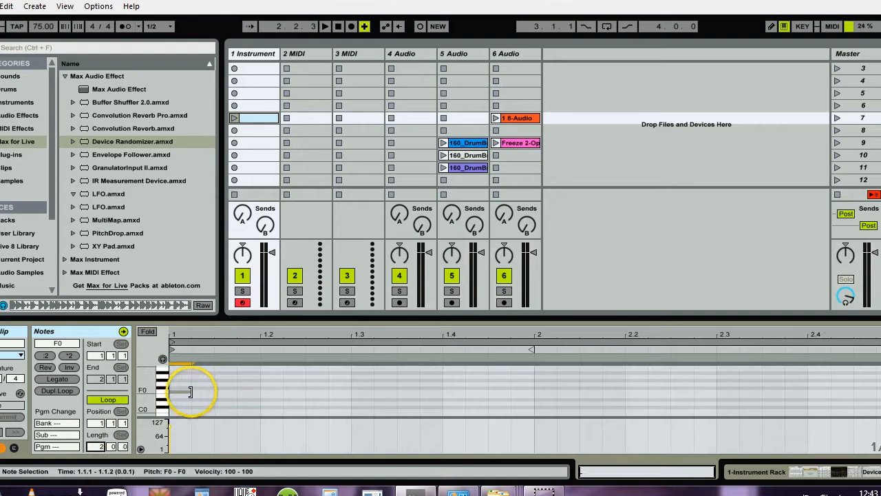
pyautogui.moveTo(191, 392); pyautogui.dragTo(871, 426)
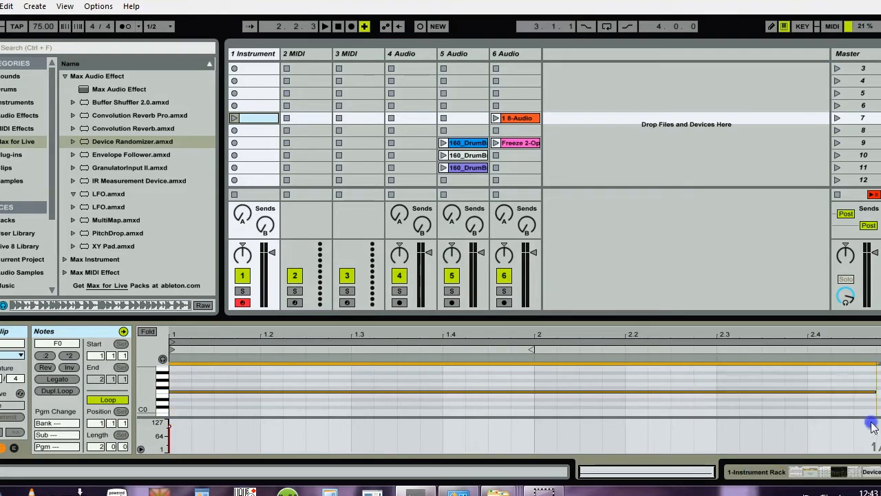
# - Launch the new clip to hear the randomized rack and show the instrument track's devices
pyautogui.click(235, 119)
pyautogui.click(248, 55)
pyautogui.doubleClick(248, 55)
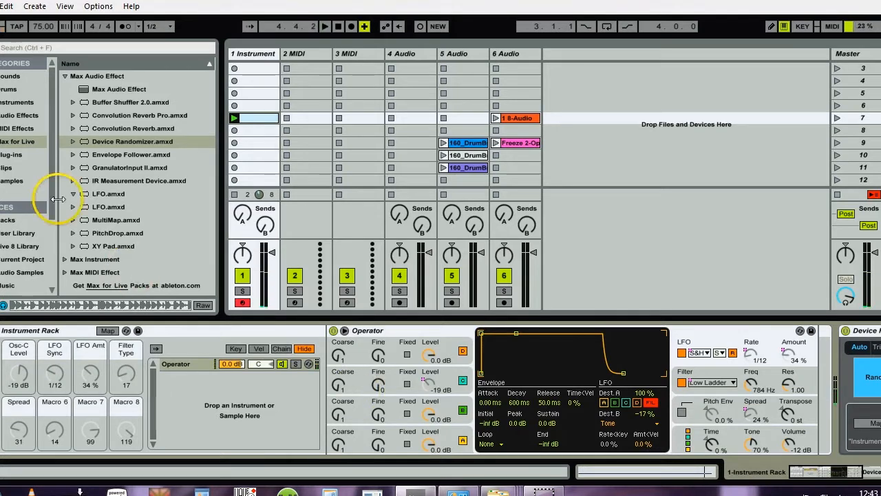
# - Add a second Operator chain to the Instrument Rack, deactivating the first chain and selecting the new one
pyautogui.click(11, 103)
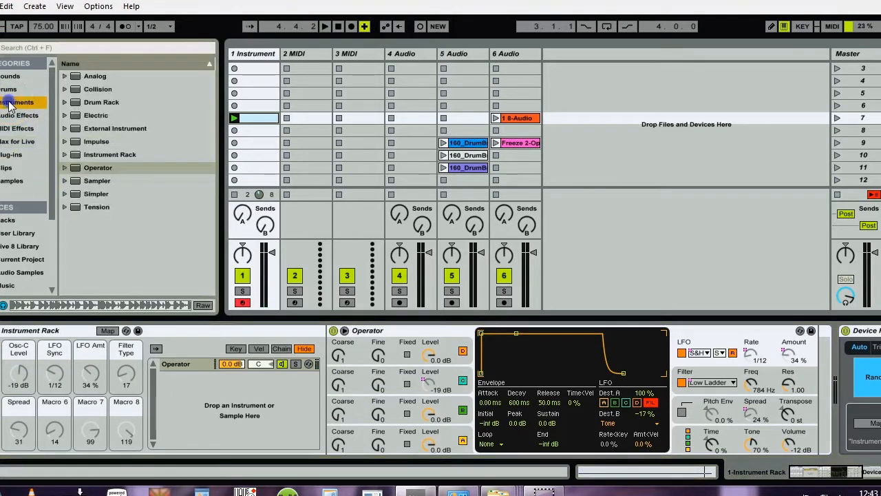
pyautogui.click(74, 169)
pyautogui.moveTo(74, 171); pyautogui.dragTo(170, 388)
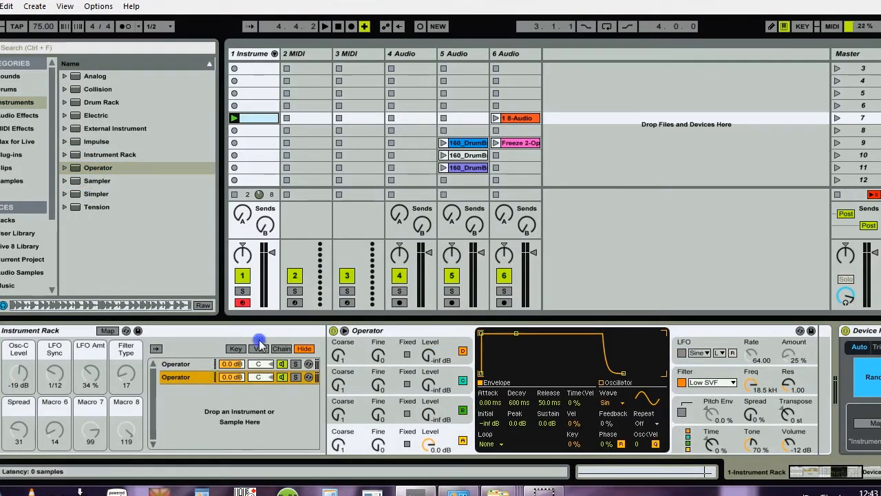
pyautogui.click(281, 365)
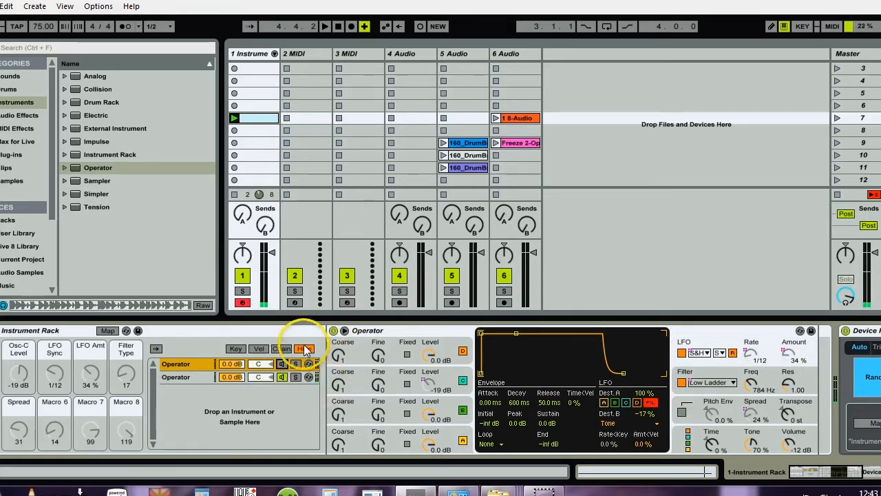
pyautogui.click(187, 379)
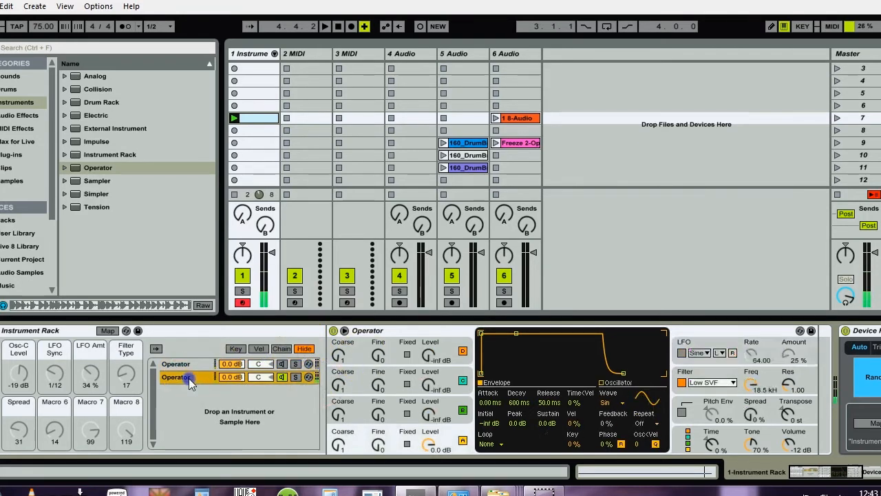
# - Add a Saturator after Operator in the second chain and set its drive to 9.14 dB
pyautogui.click(16, 116)
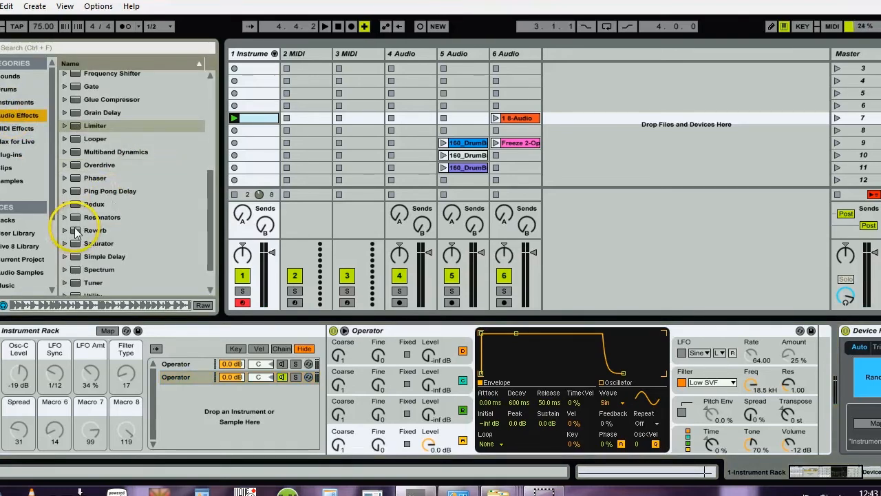
pyautogui.moveTo(86, 243); pyautogui.dragTo(196, 384)
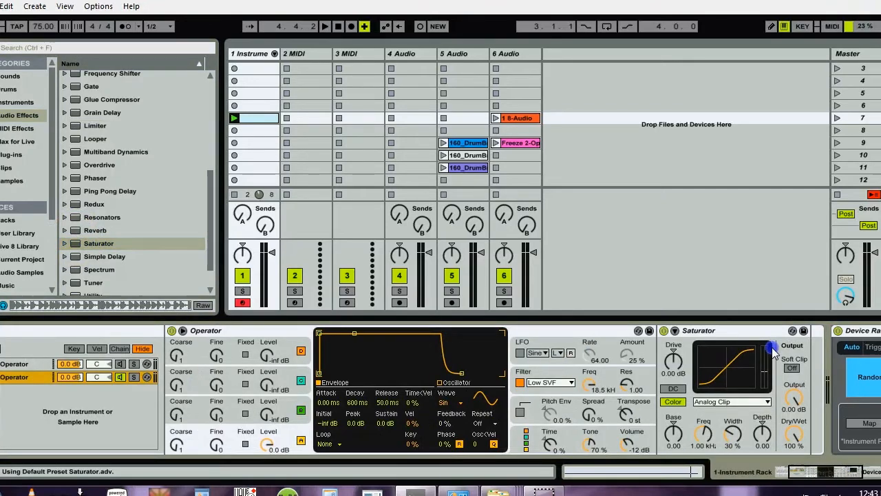
pyautogui.moveTo(678, 356); pyautogui.dragTo(677, 330)
# - Add a Limiter after the Device Randomizer at the end of the device chain
pyautogui.click(857, 474)
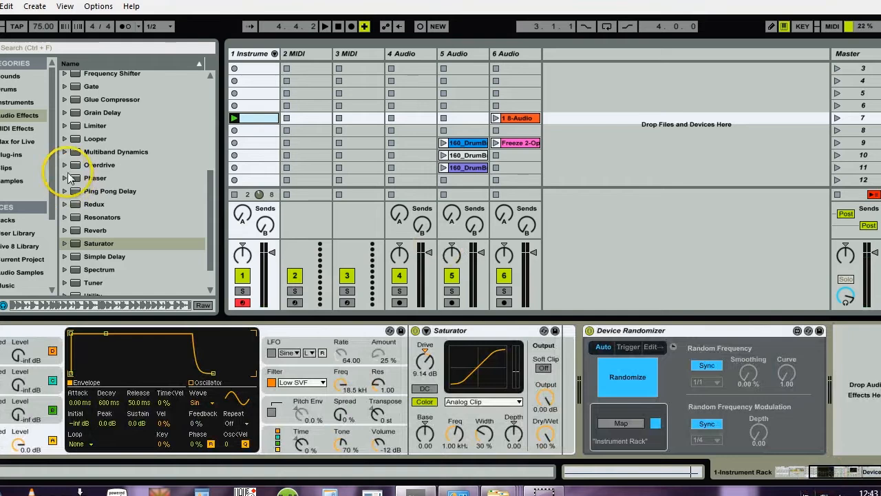
pyautogui.click(64, 125)
pyautogui.moveTo(356, 345); pyautogui.dragTo(849, 378)
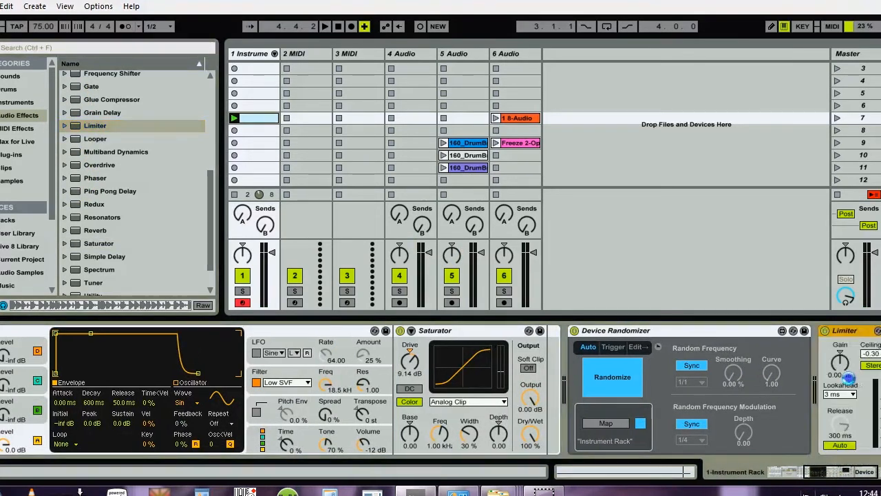
# - Reactivate the first Operator chain and play the clip to hear both chains together
pyautogui.press('space')
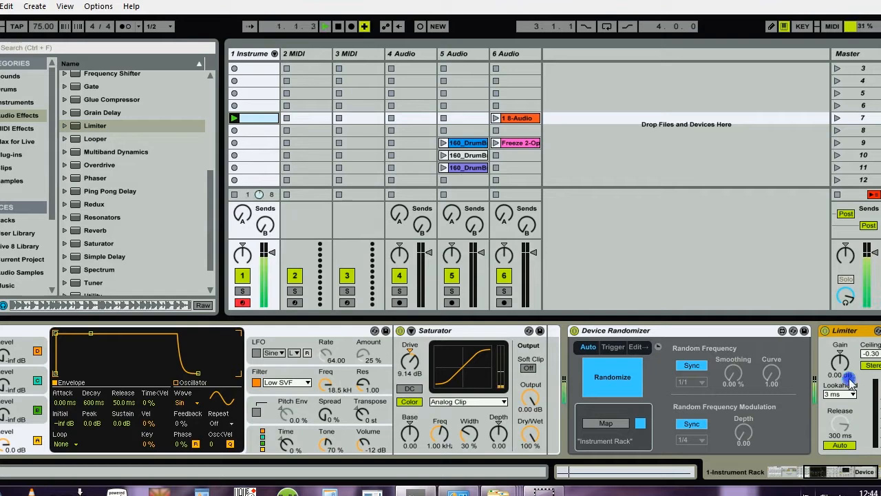
pyautogui.click(779, 471)
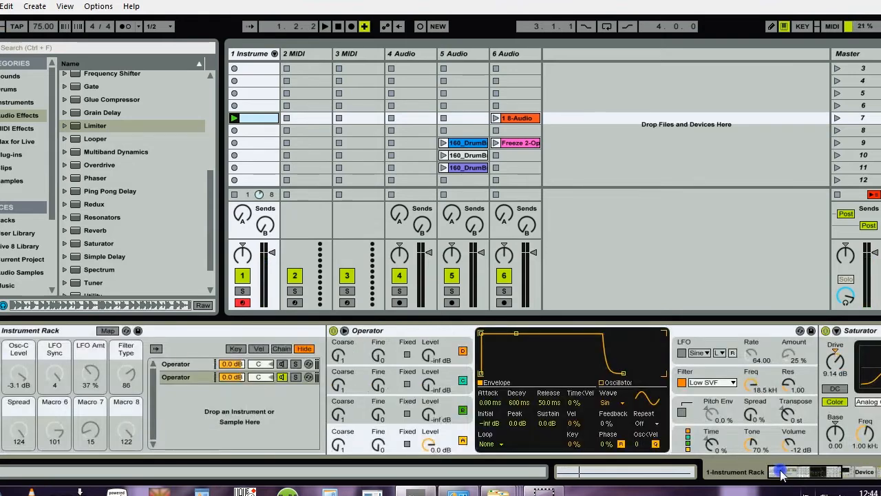
pyautogui.click(285, 366)
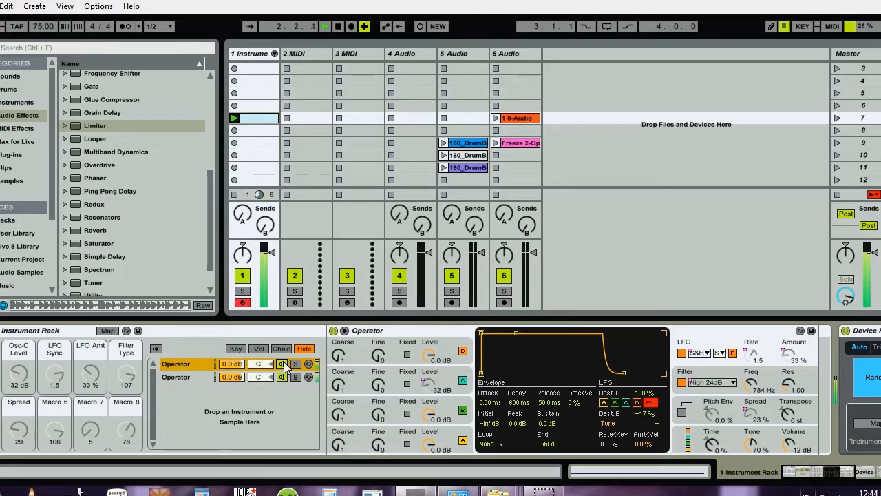
pyautogui.press('space')
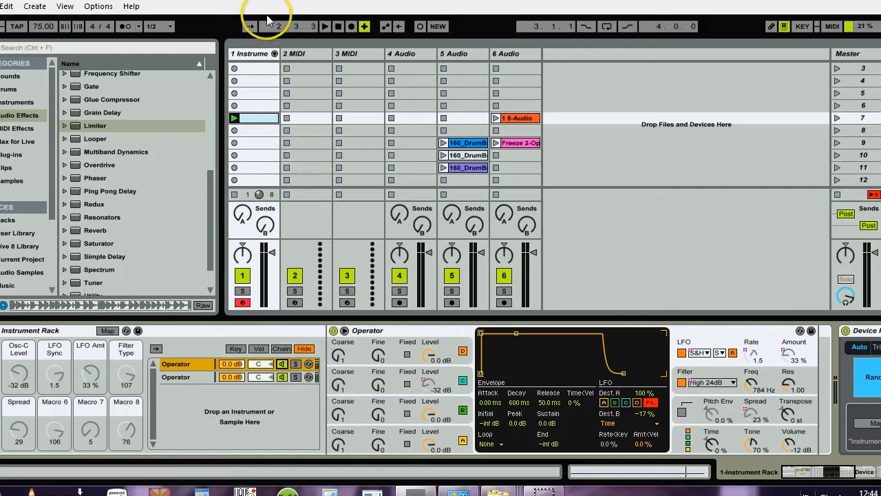
# - Insert an audio track after track 1, deactivate its output, and arm it for recording
pyautogui.click(252, 55)
pyautogui.hotkey('ctrl', 't')
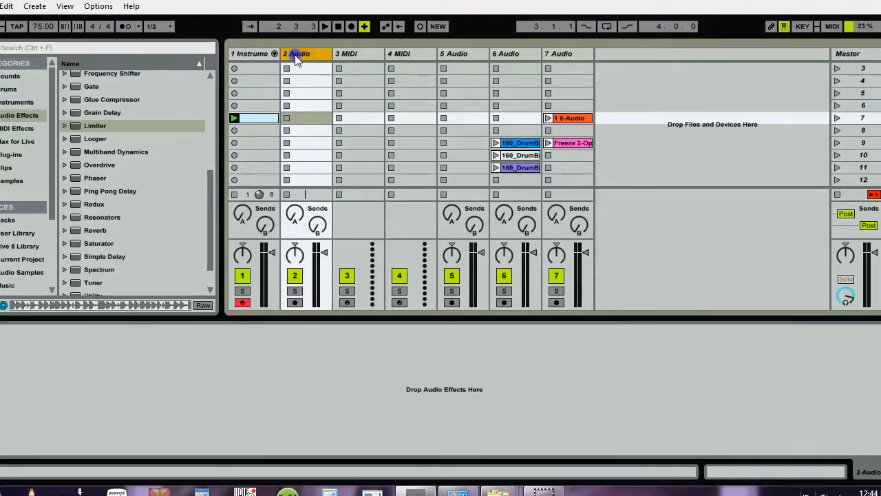
pyautogui.click(295, 276)
pyautogui.click(294, 303)
pyautogui.click(664, 152)
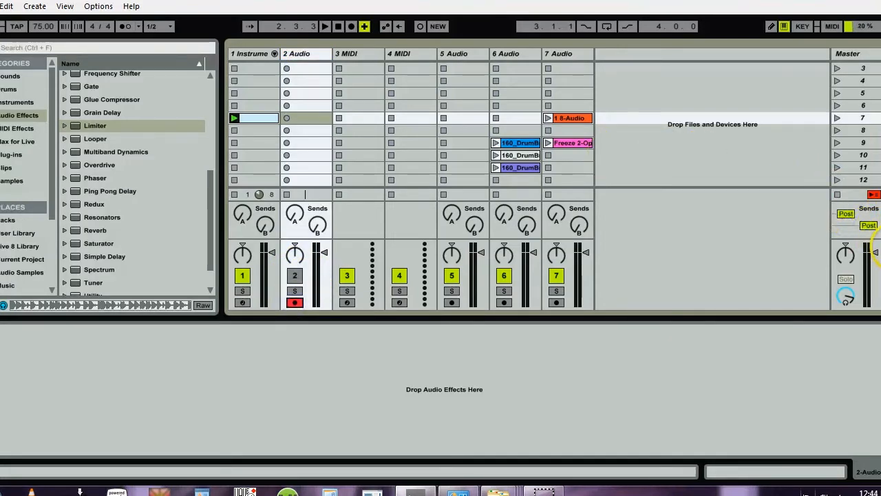
# - Set the audio input of track 2 to 1-Instrument Rack, showing the input/output routing section only while making the change
pyautogui.click(876, 252)
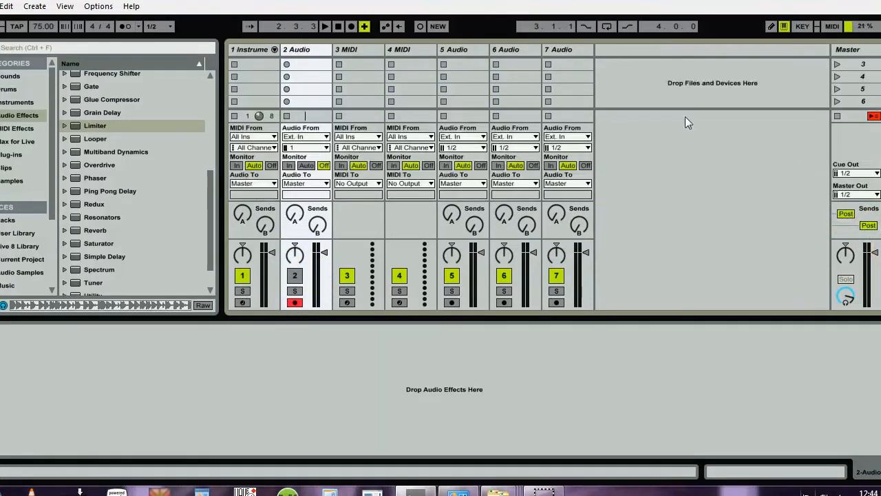
pyautogui.click(325, 137)
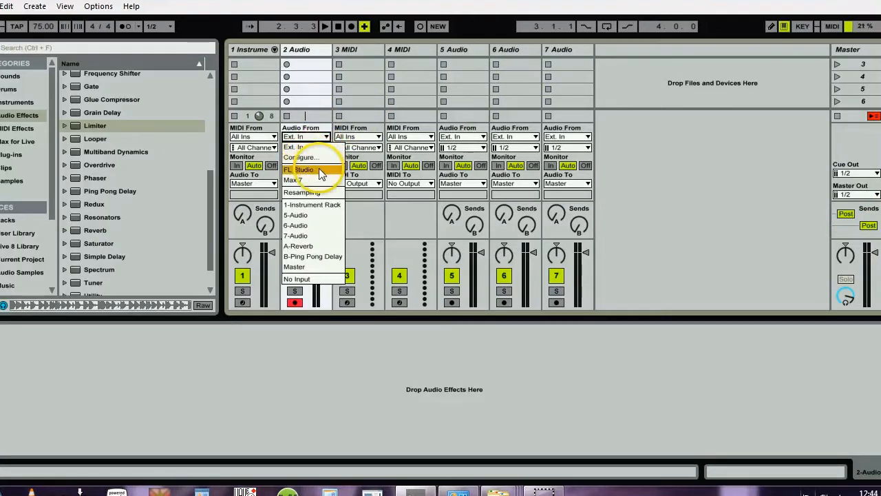
pyautogui.click(314, 205)
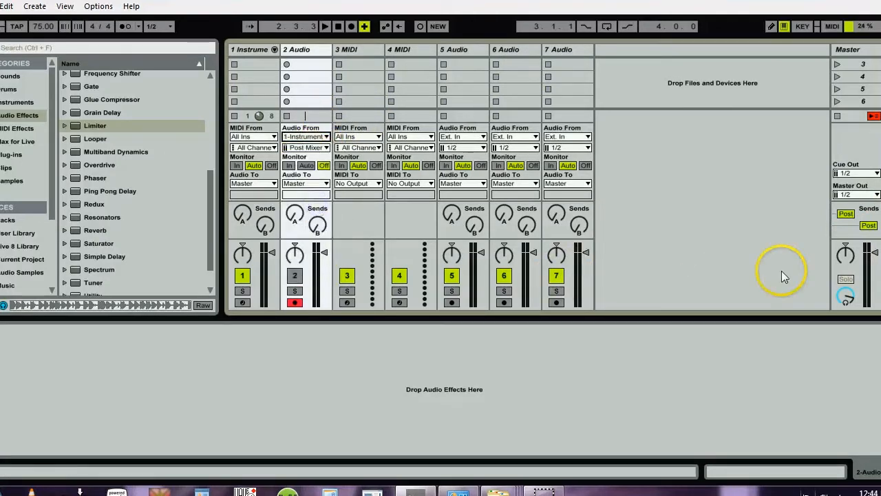
pyautogui.click(877, 252)
pyautogui.click(280, 83)
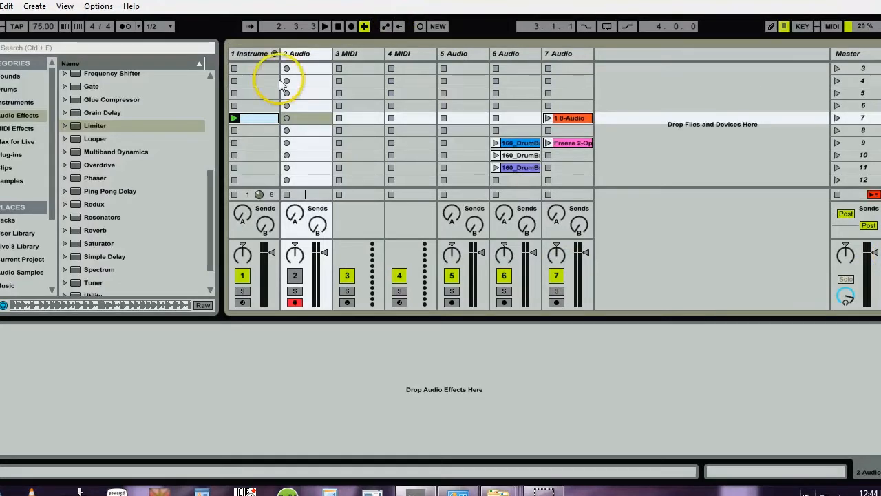
# - Record about 16 bars of the instrument rack's output into the scene 7 slot of track 2, and stop playback
pyautogui.click(287, 119)
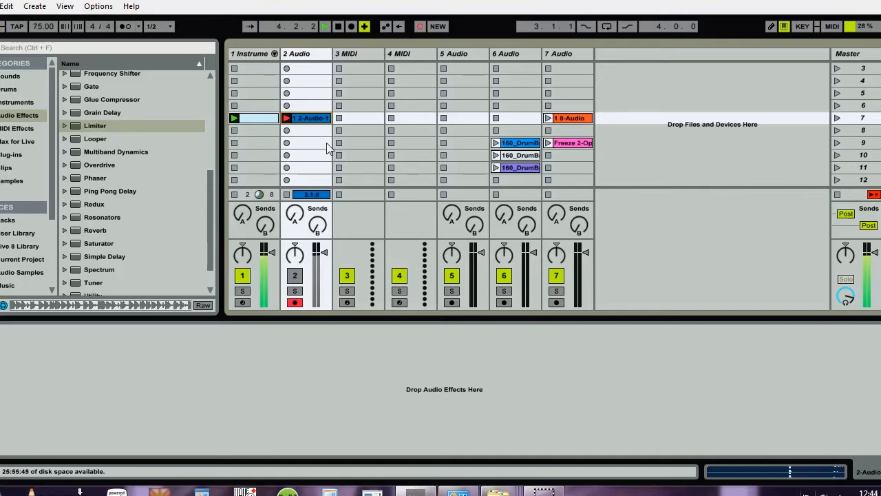
pyautogui.click(602, 247)
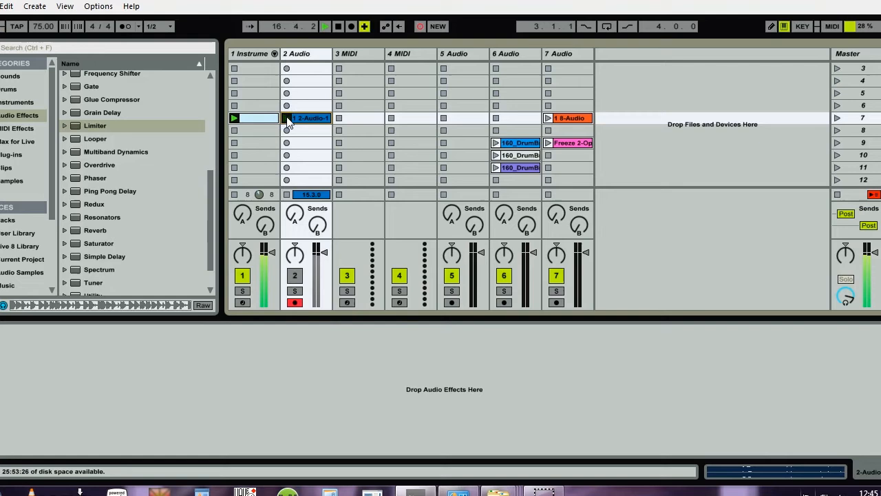
pyautogui.press('space')
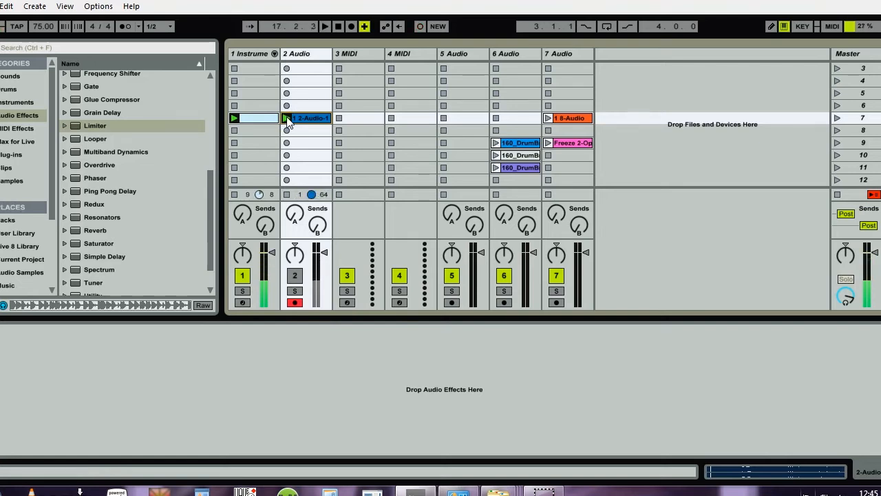
# - Move the recorded audio clip down to scene 8 in track 2 and open its waveform
pyautogui.moveTo(304, 118); pyautogui.dragTo(305, 131)
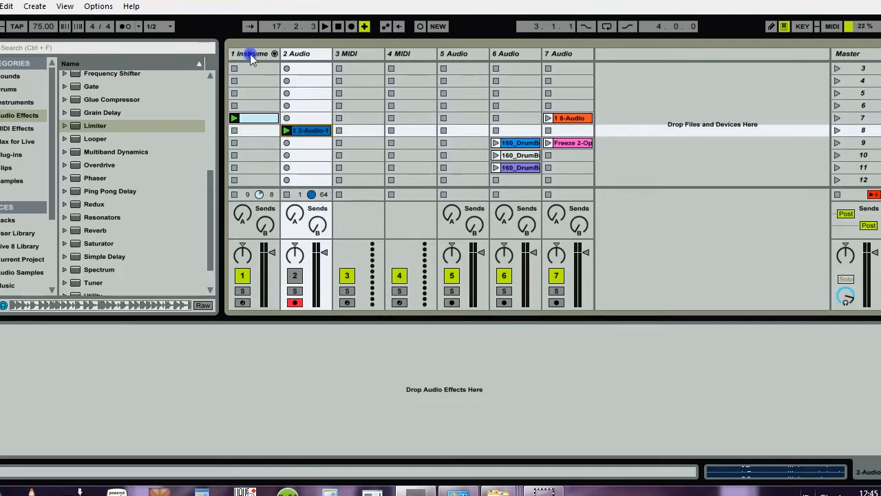
pyautogui.doubleClick(303, 130)
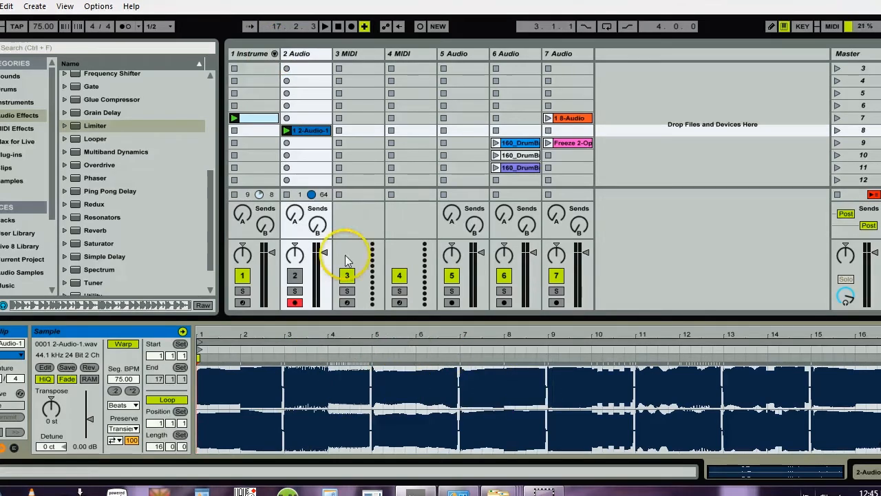
# - Add the FMetal plug-in from the New plug-ins folder as a third chain in the Instrument Rack, and close its window
pyautogui.click(261, 59)
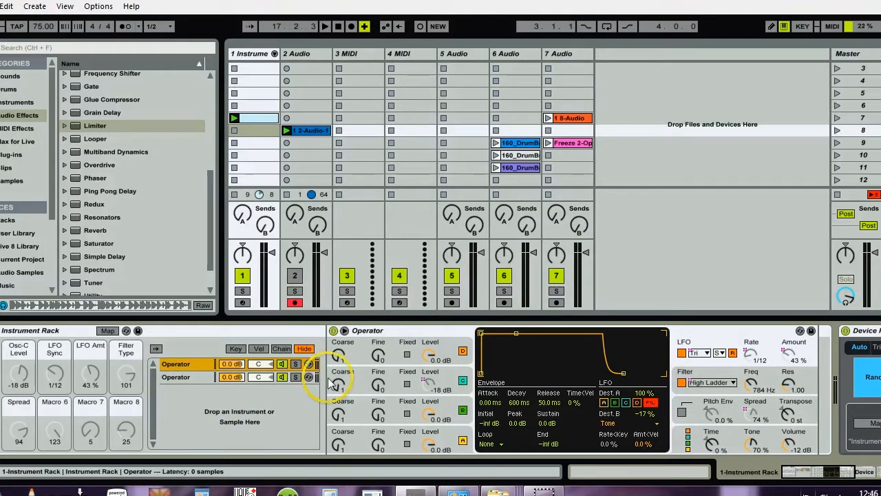
pyautogui.click(10, 155)
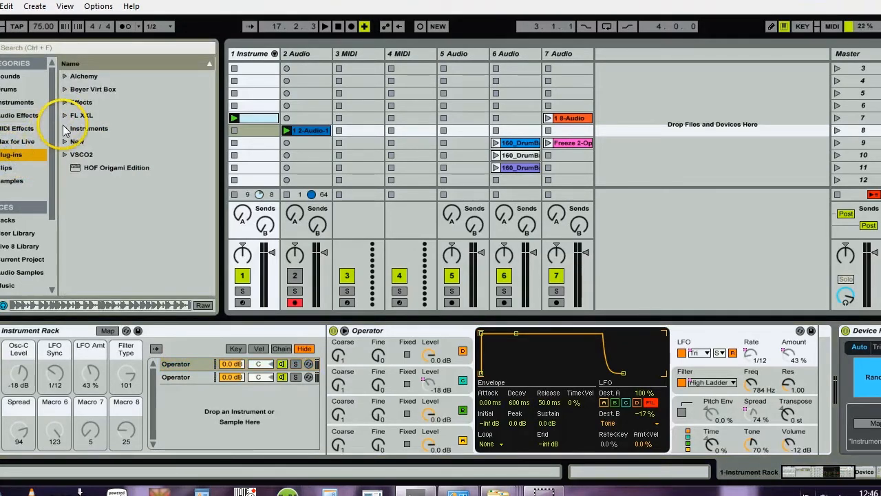
pyautogui.click(65, 129)
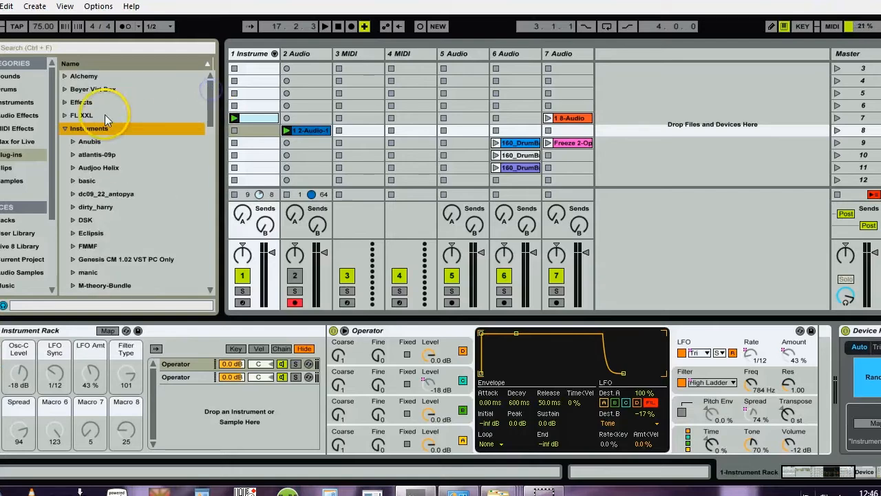
pyautogui.click(65, 128)
pyautogui.click(65, 141)
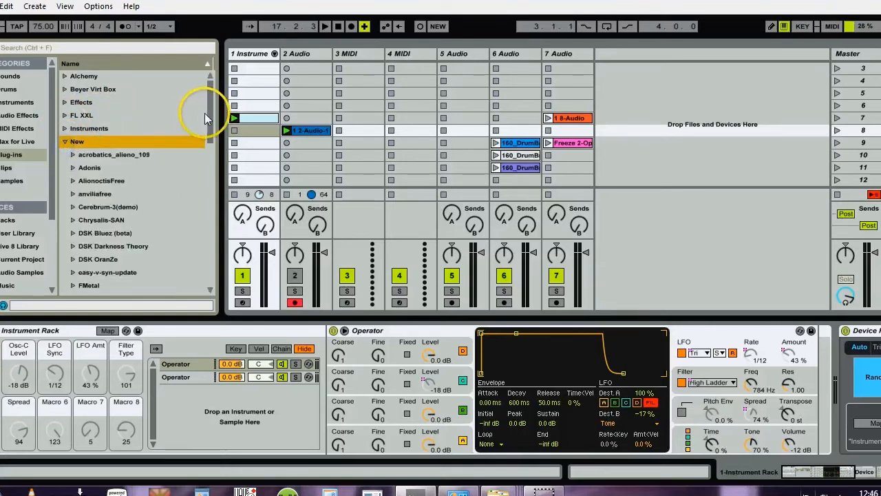
pyautogui.moveTo(210, 118); pyautogui.dragTo(210, 132)
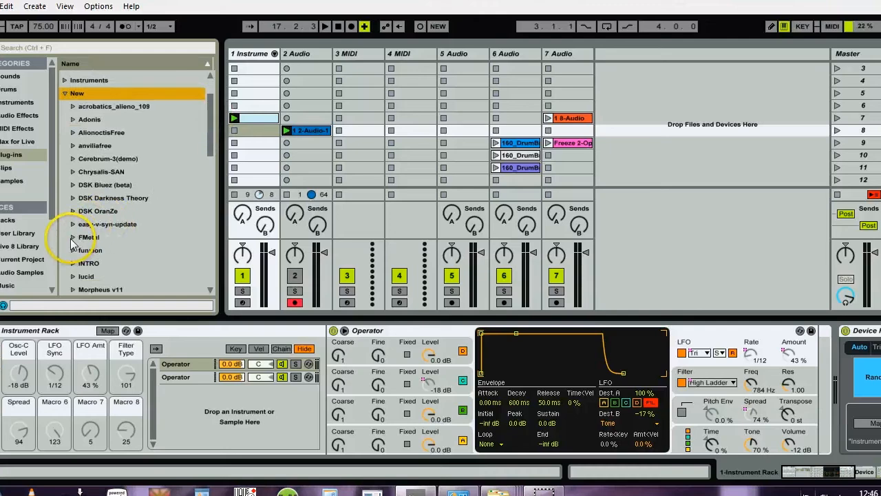
pyautogui.click(73, 237)
pyautogui.moveTo(89, 249); pyautogui.dragTo(174, 413)
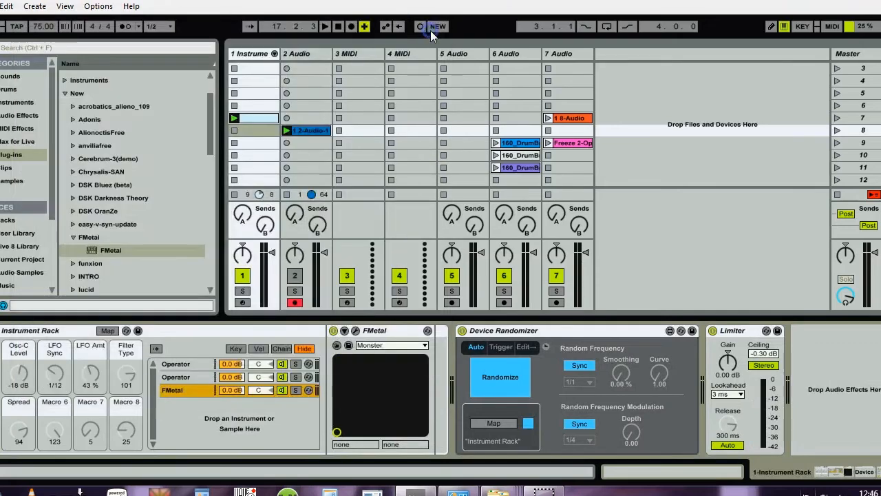
pyautogui.click(431, 31)
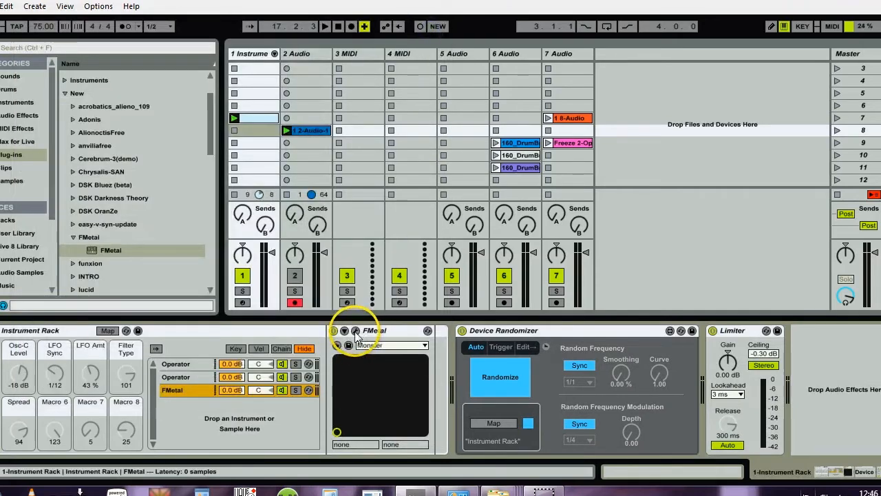
# - Expose FMetal's pitch, phase, osc shape and color parameters in the device through Configure mode, and set osc shape to 0.51
pyautogui.click(344, 331)
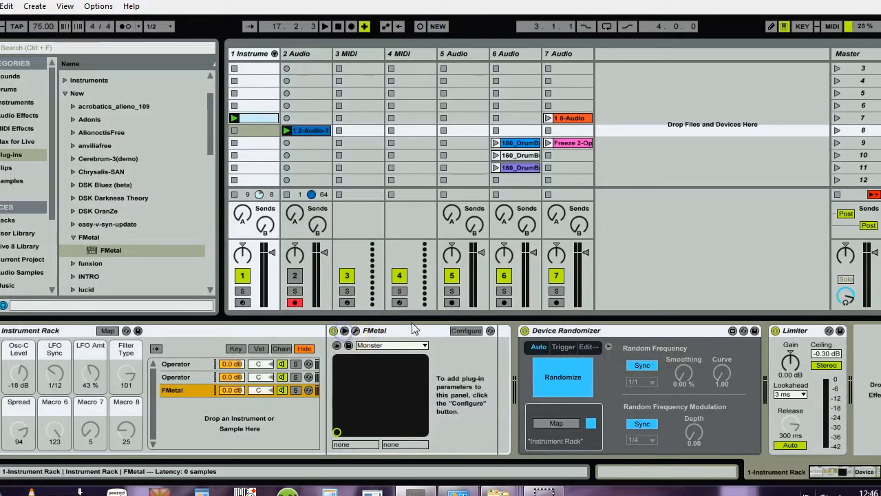
pyautogui.click(456, 330)
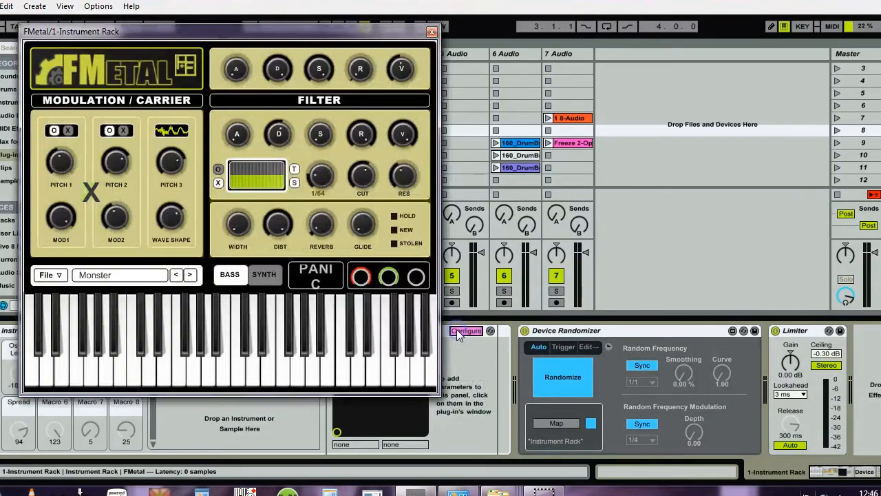
pyautogui.click(96, 193)
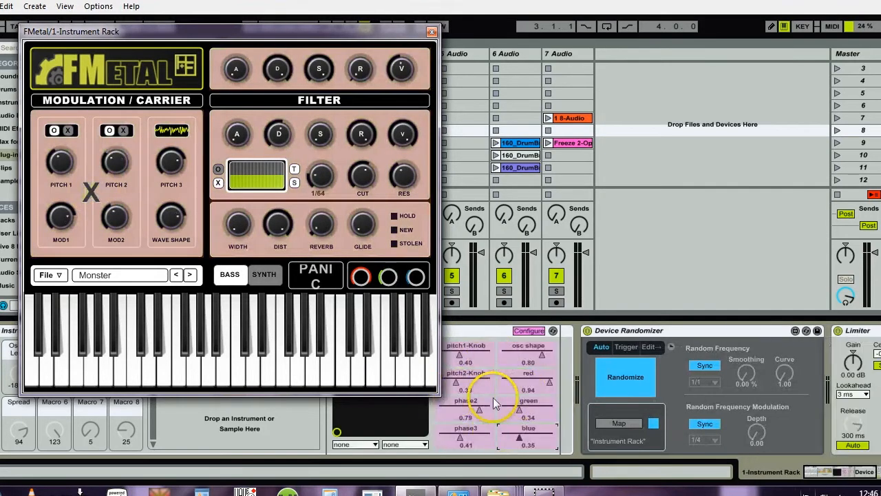
pyautogui.click(431, 32)
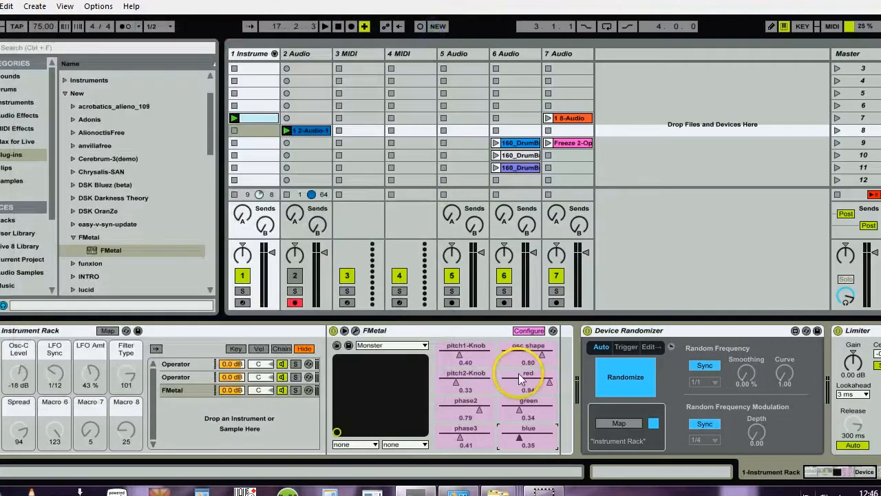
pyautogui.click(517, 331)
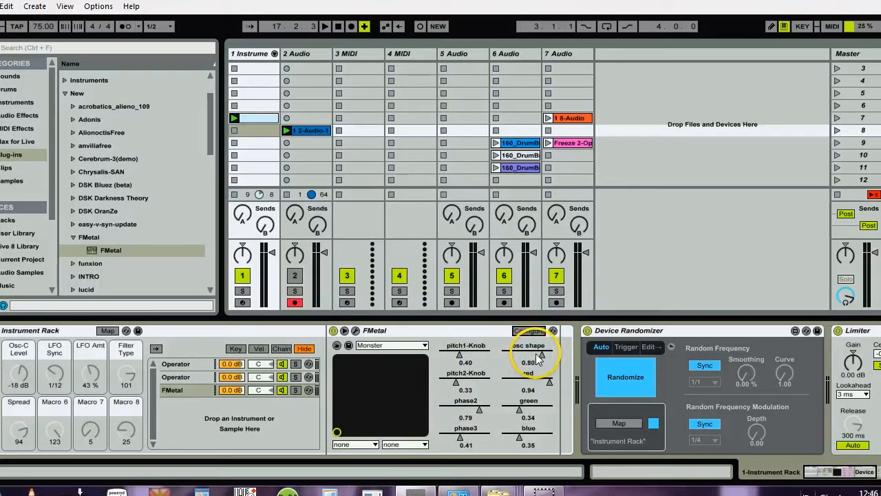
pyautogui.moveTo(534, 352); pyautogui.dragTo(541, 351)
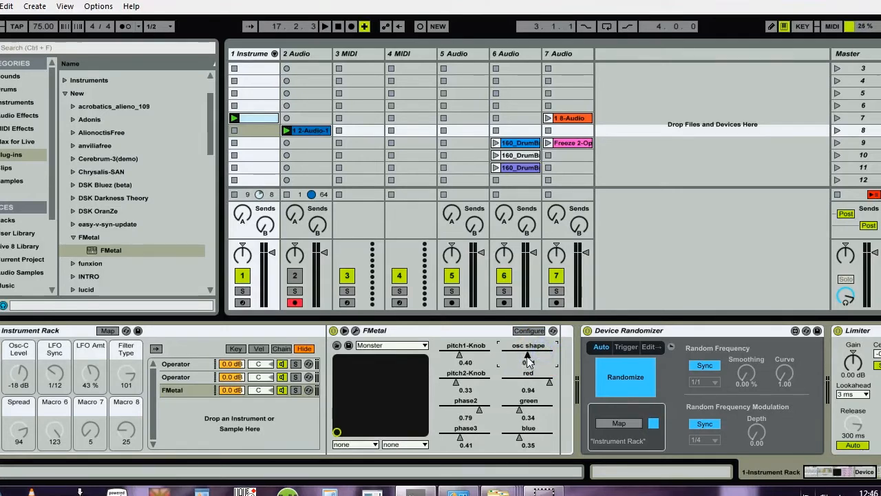
# - Map FMetal's pitch1-Knob to Macro 8, pitch2-Knob to Macro 6, and both phase2 and phase3 to the LFO Amt macro
pyautogui.rightClick(462, 355)
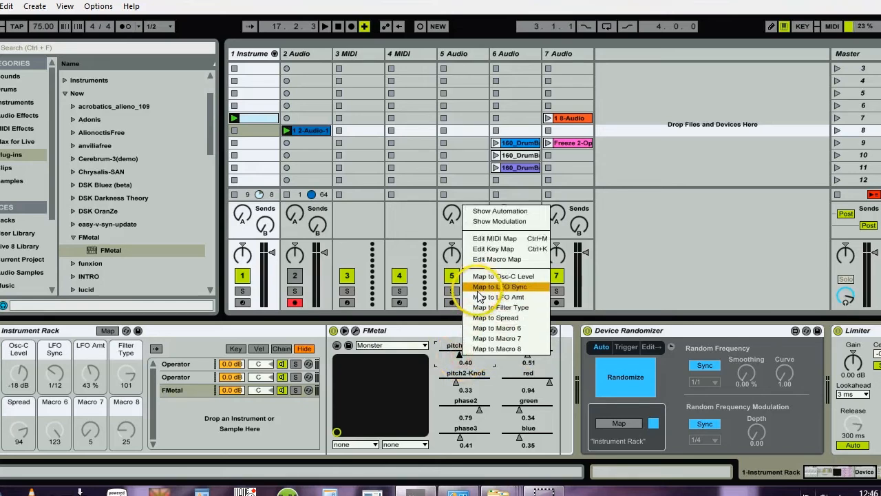
pyautogui.click(483, 348)
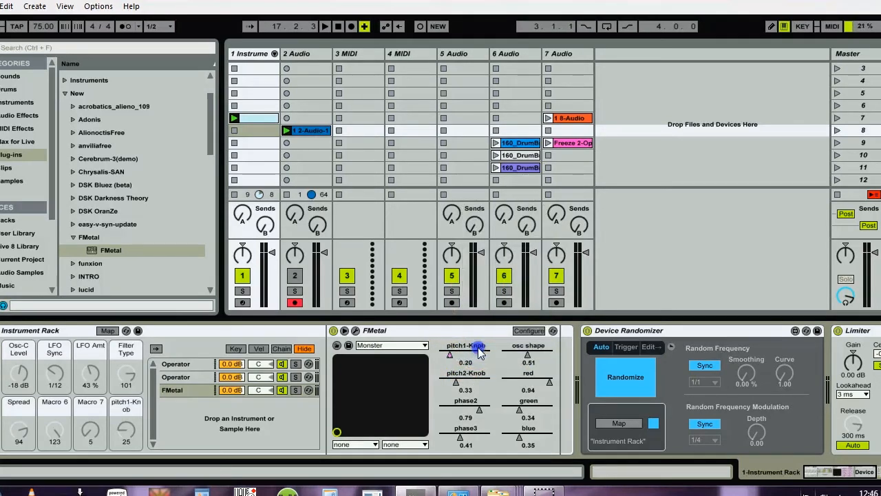
pyautogui.rightClick(462, 379)
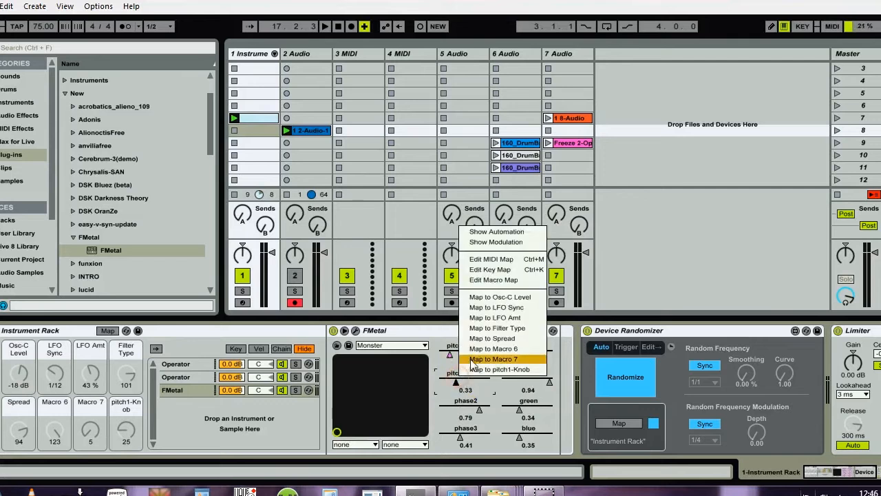
pyautogui.click(475, 349)
pyautogui.rightClick(466, 406)
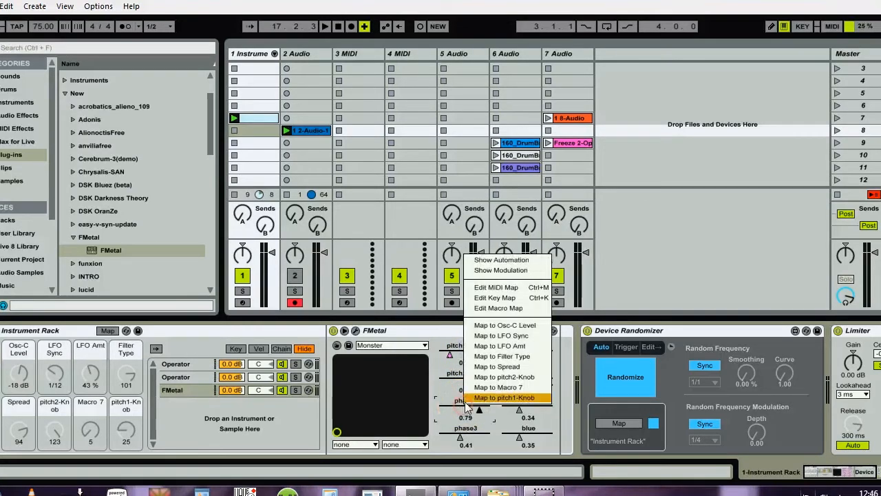
pyautogui.click(482, 345)
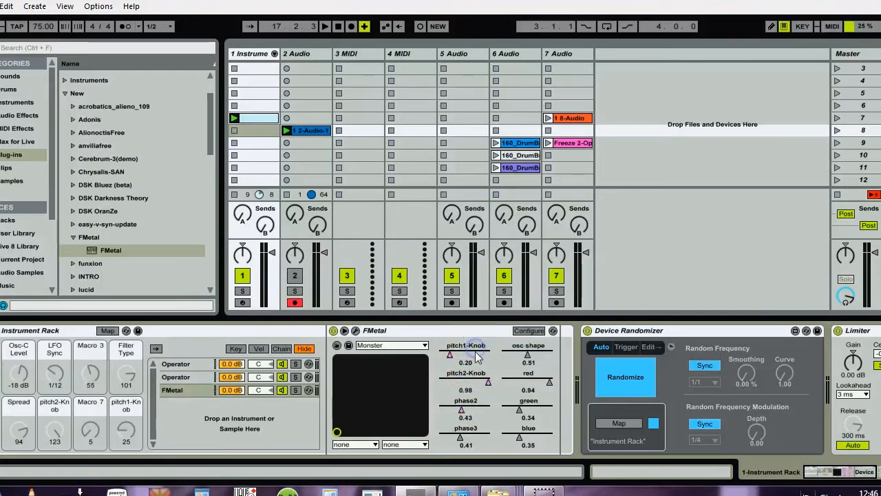
pyautogui.rightClick(460, 447)
pyautogui.click(482, 385)
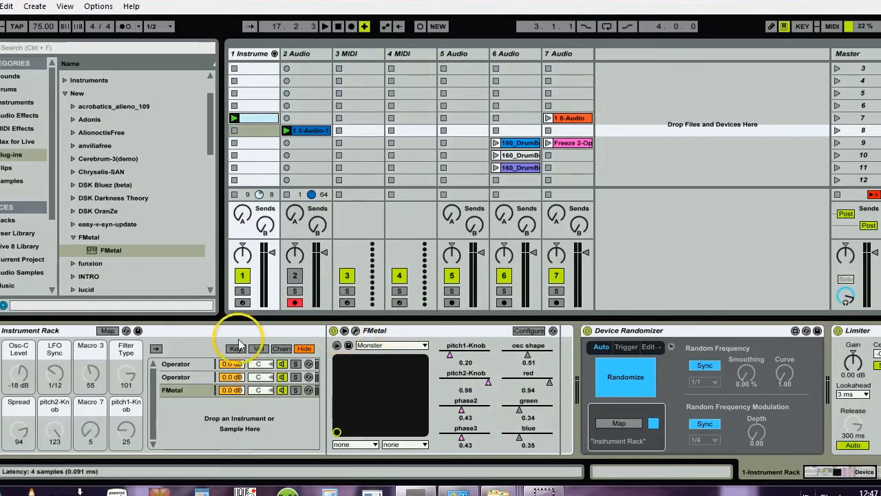
# - Set Transpose to -24 st on the Operators in both the first and second chains
pyautogui.click(185, 365)
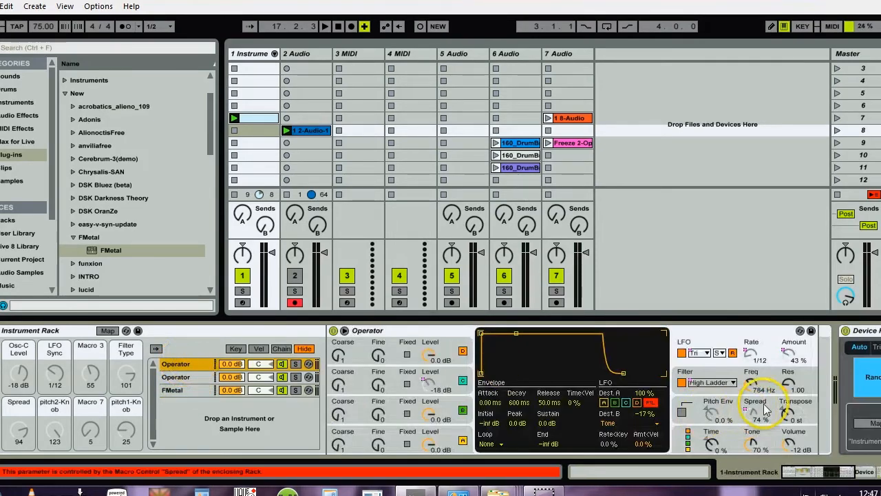
pyautogui.click(788, 417)
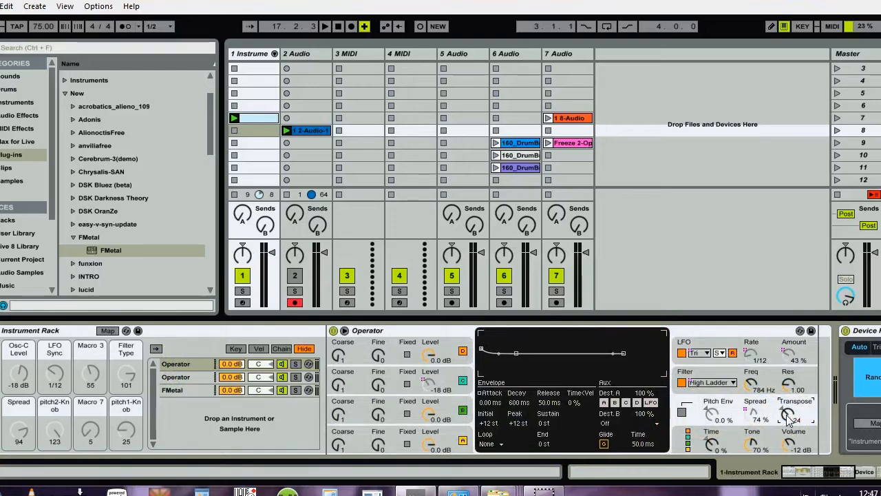
pyautogui.click(177, 376)
pyautogui.click(788, 417)
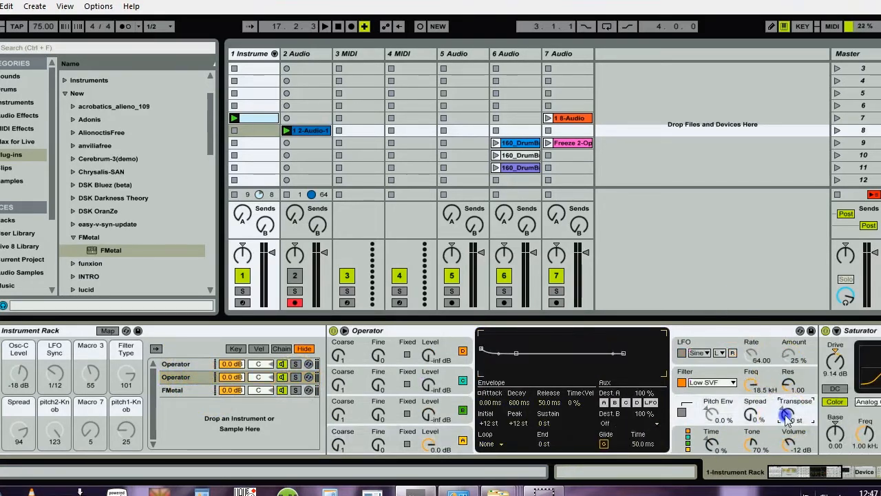
pyautogui.write('24')
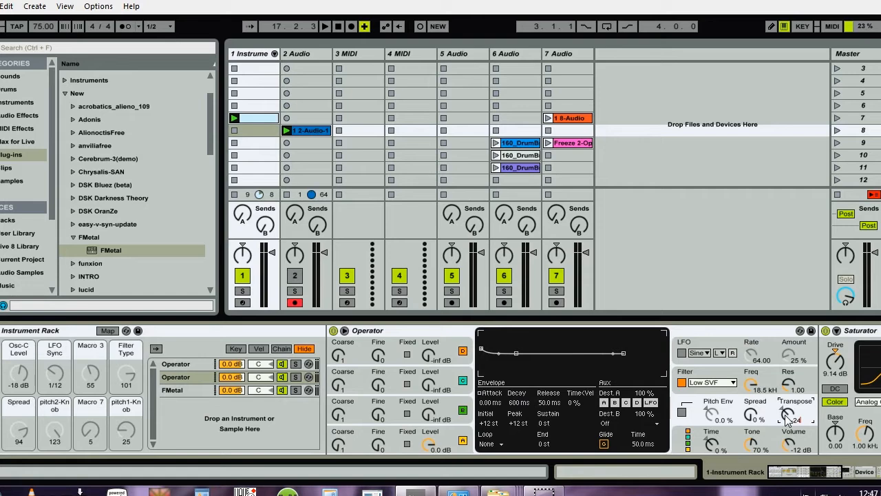
# - Open the MIDI clip on the Instrument Rack track and transpose all its notes up to F1
pyautogui.click(264, 119)
pyautogui.doubleClick(264, 119)
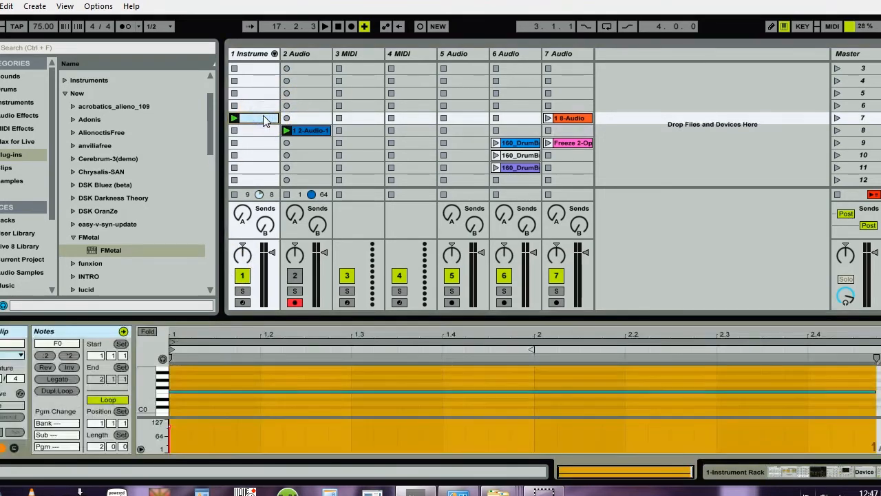
pyautogui.hotkey('ctrl', 'a')
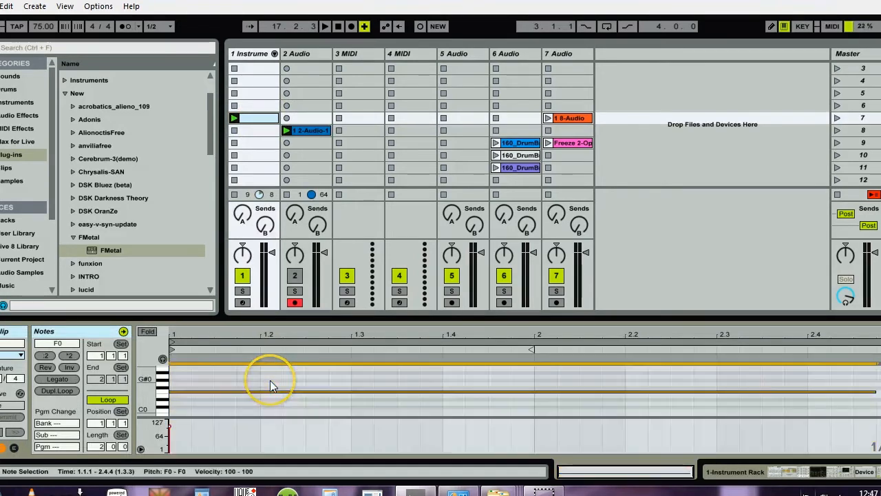
pyautogui.hotkey('shift', 'Up')
pyautogui.hotkey('shift', 'Up')
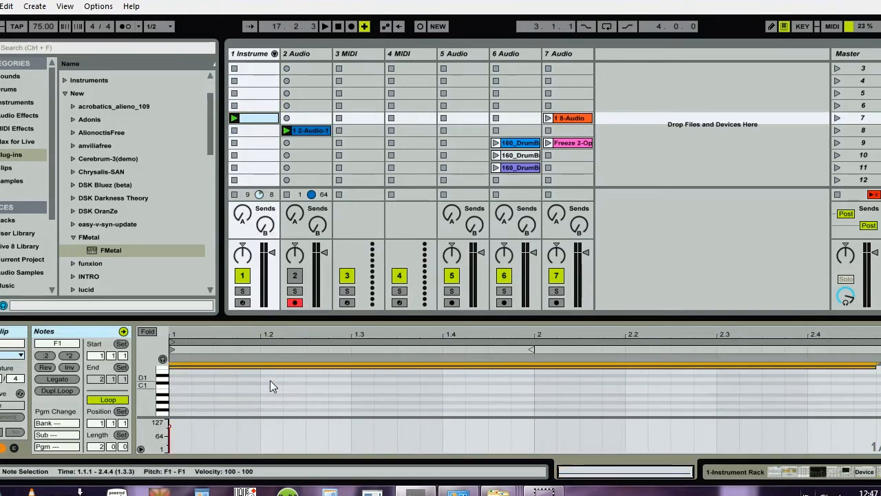
# - Raise the clip's note to F2 and lower the FMetal chain's volume to -11 dB during playback
pyautogui.press('space')
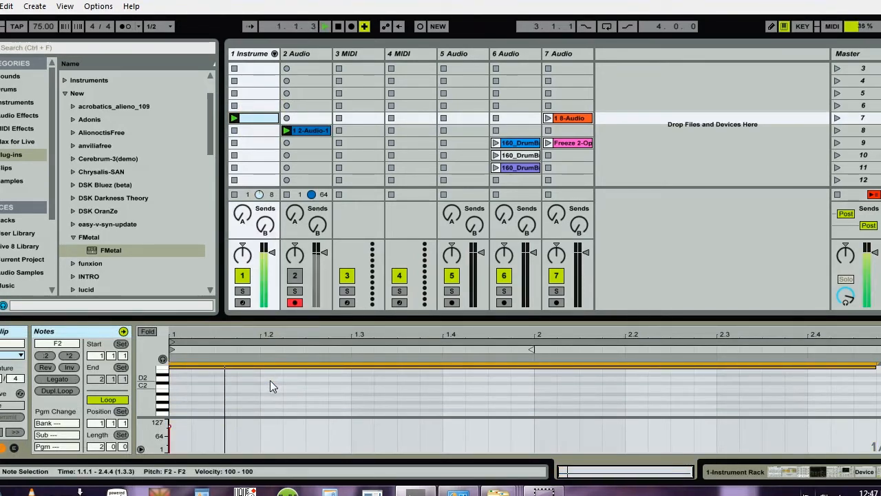
pyautogui.hotkey('shift', 'Tab')
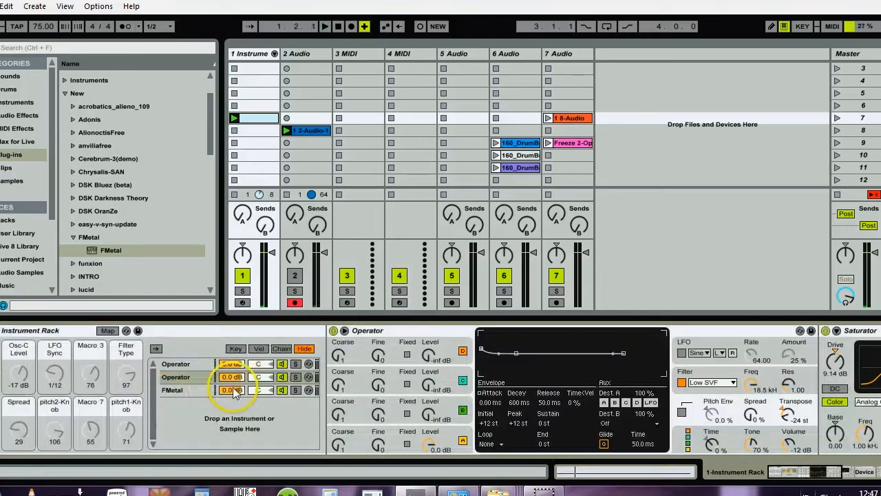
pyautogui.click(232, 389)
pyautogui.moveTo(234, 390); pyautogui.dragTo(237, 391)
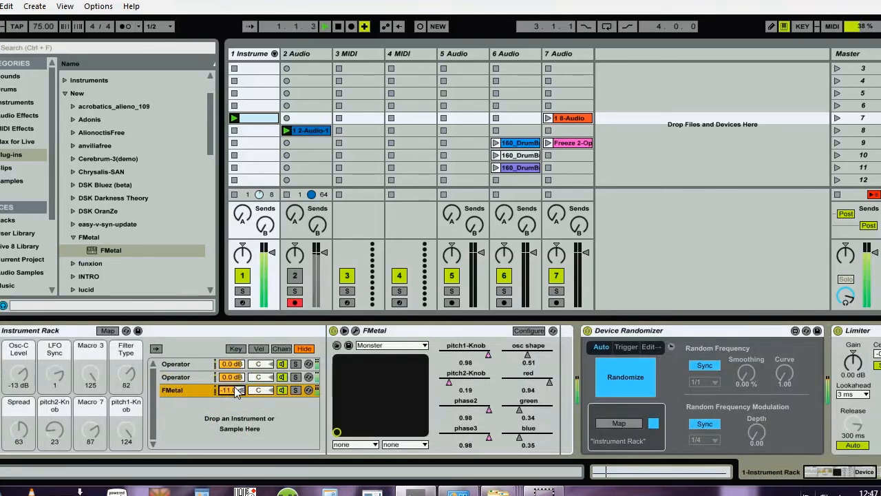
pyautogui.click(236, 391)
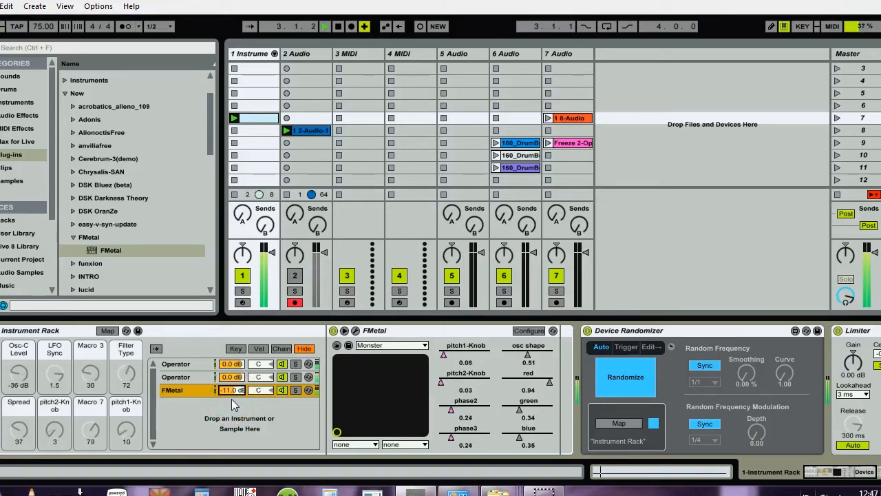
# - Stop playback and add an Auto Filter after FMetal in the FMetal chain
pyautogui.press('space')
pyautogui.click(197, 391)
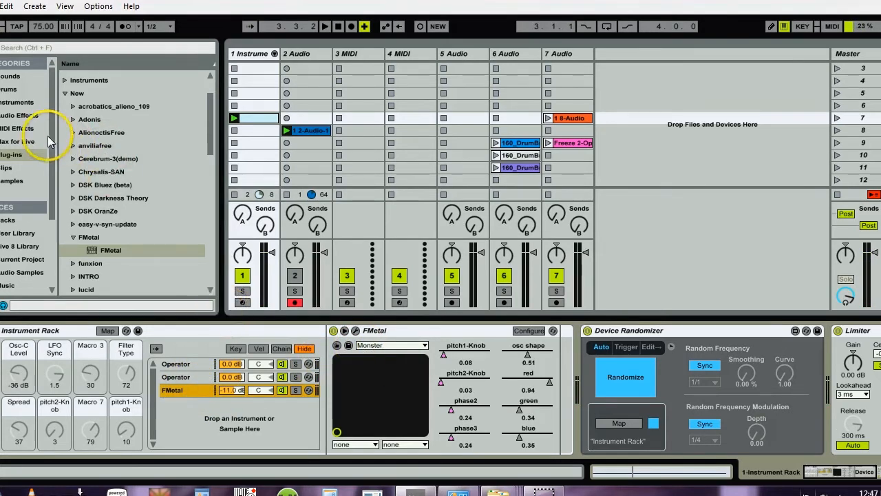
pyautogui.click(8, 117)
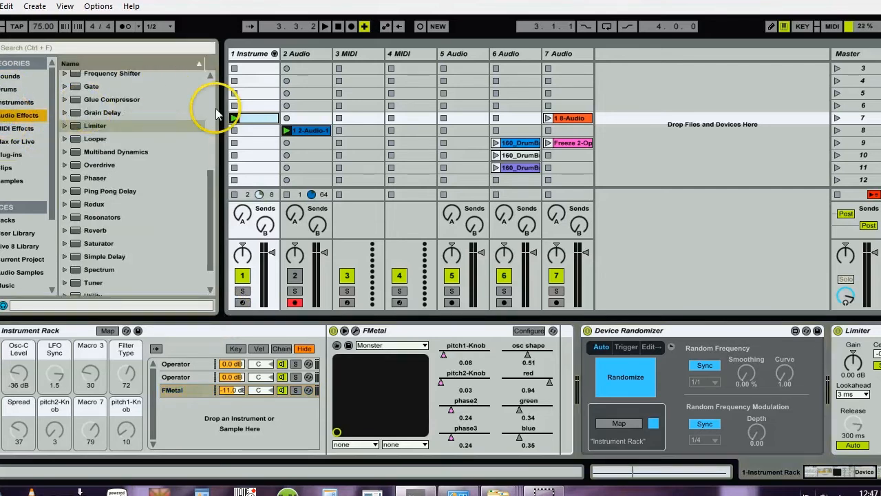
pyautogui.click(211, 105)
pyautogui.moveTo(69, 102); pyautogui.dragTo(180, 391)
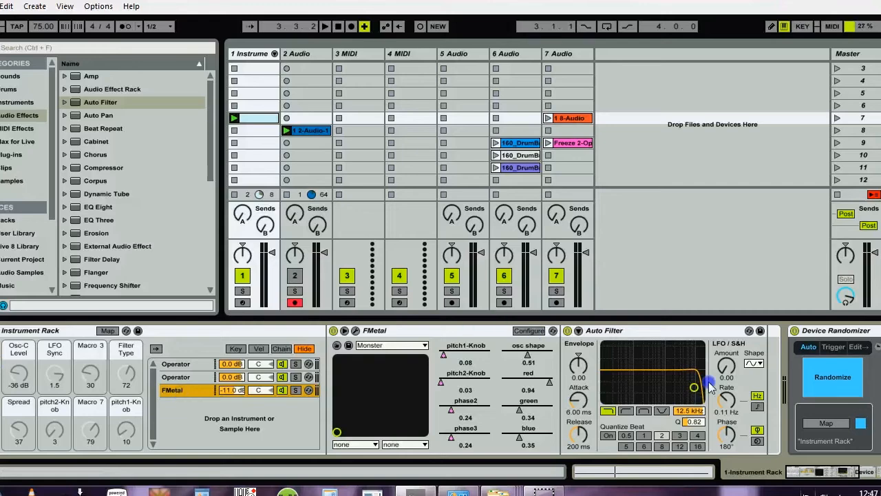
# - Map the Auto Filter's filter type to Macro 3 and its LFO Amount to Macro 2
pyautogui.rightClick(665, 410)
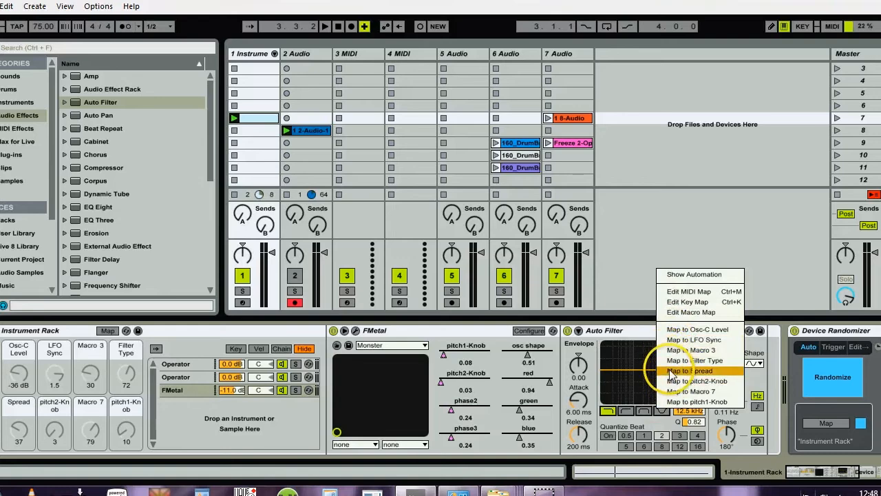
pyautogui.click(672, 351)
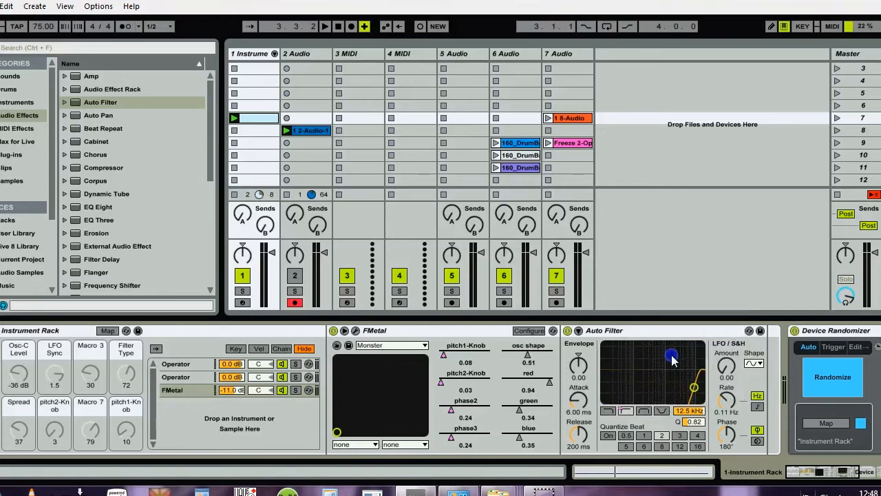
pyautogui.rightClick(730, 370)
pyautogui.click(750, 308)
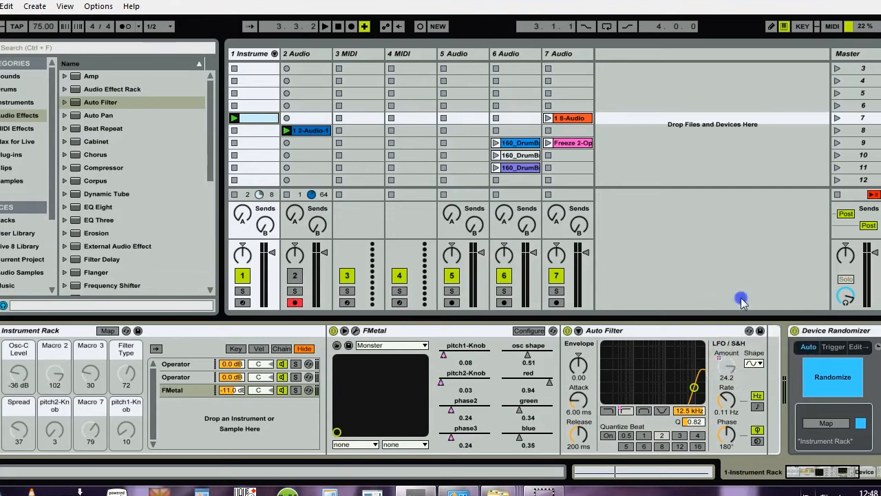
# - Sync the Auto Filter's LFO to the beat, mapping its Rate to Macro 7 and its Phase to Macro 1
pyautogui.click(757, 406)
pyautogui.rightClick(726, 401)
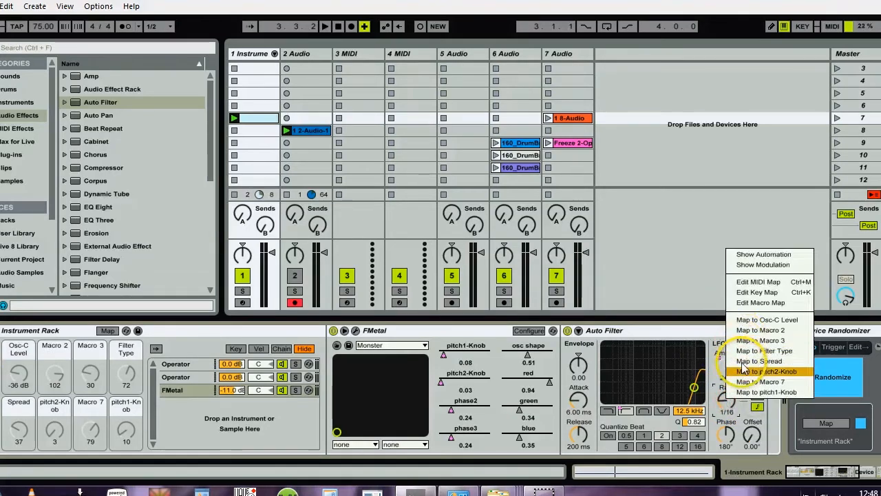
pyautogui.click(743, 382)
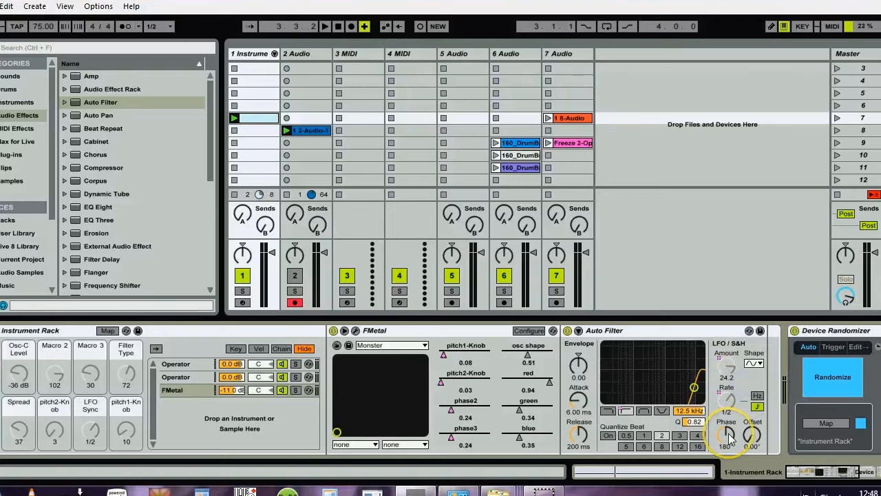
pyautogui.moveTo(729, 433); pyautogui.dragTo(728, 454)
pyautogui.rightClick(726, 434)
pyautogui.click(751, 350)
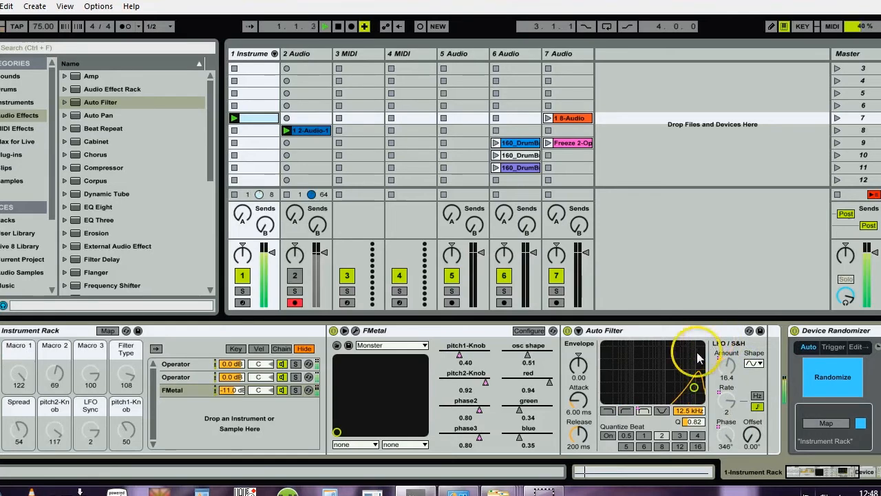
# - Lower the Auto Filter's frequency to 1.49 kHz during playback and map its LFO Shape to a rack macro
pyautogui.moveTo(683, 411)
pyautogui.mouseDown()
pyautogui.moveTo(683, 434)
pyautogui.moveTo(685, 415)
pyautogui.mouseUp()
pyautogui.press('space')
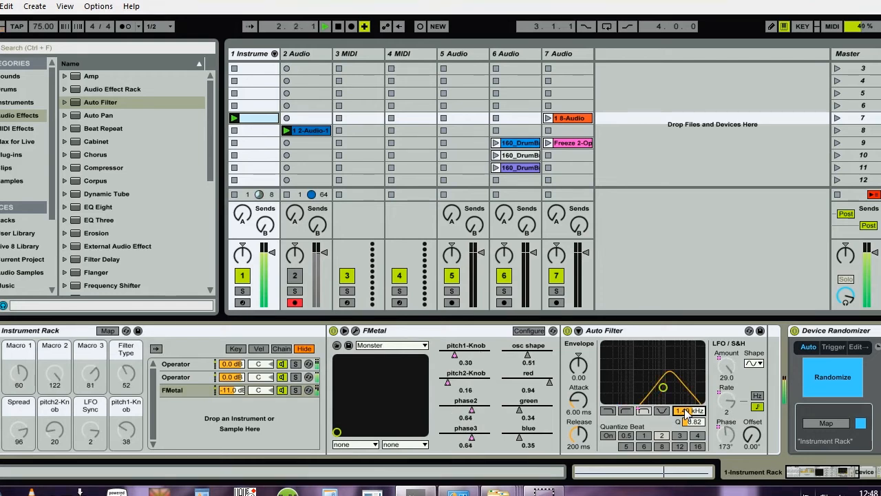
pyautogui.rightClick(755, 363)
pyautogui.click(766, 358)
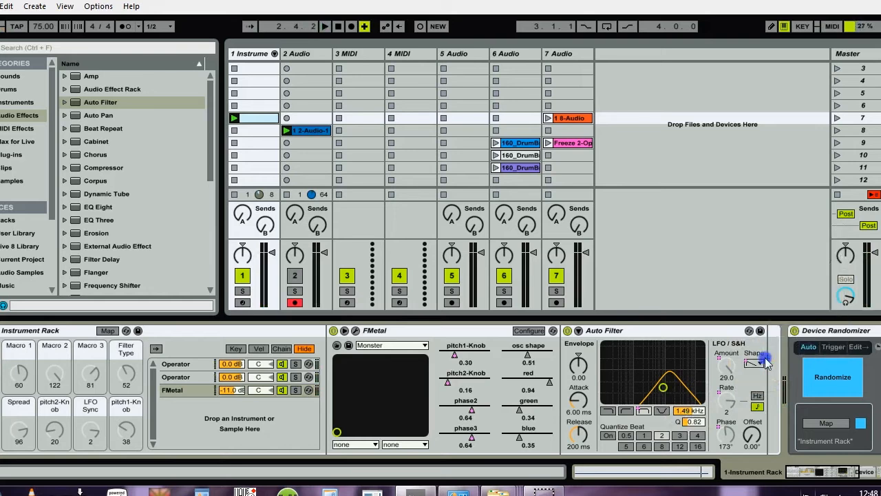
# - Map the Auto Filter's frequency to Macro 2 and play the clip briefly to audition the randomized filter
pyautogui.rightClick(686, 413)
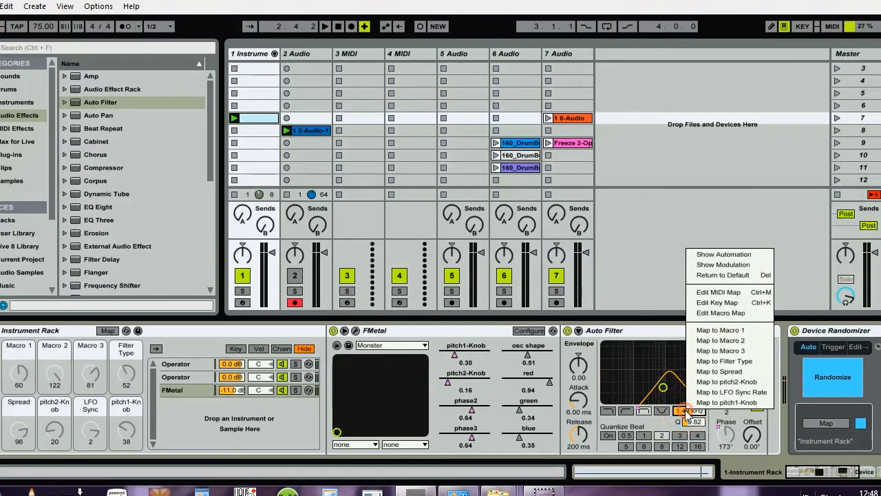
pyautogui.click(706, 350)
pyautogui.press('space')
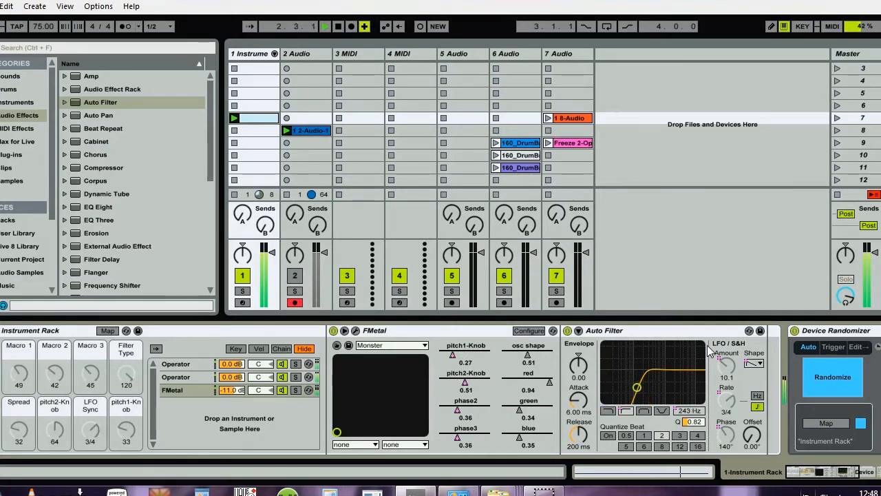
pyautogui.press('space')
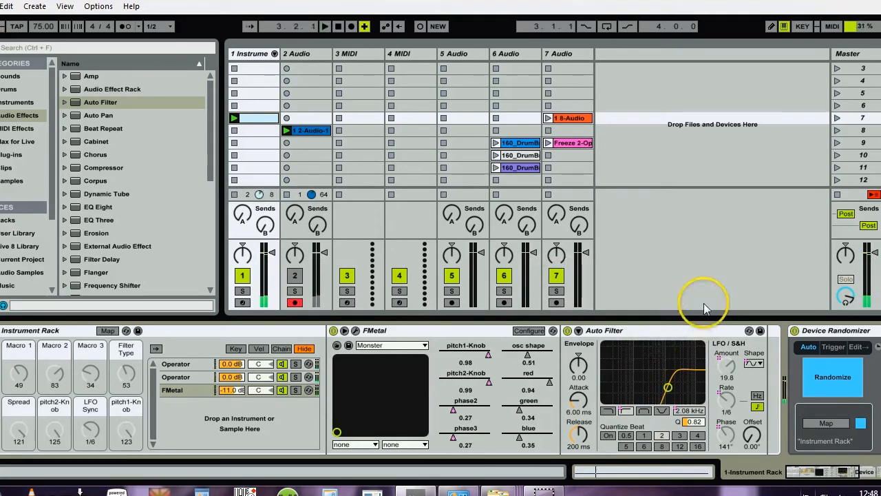
# - Add a Compressor after the Limiter at the end of the Instrument Rack track's device chain
pyautogui.click(852, 472)
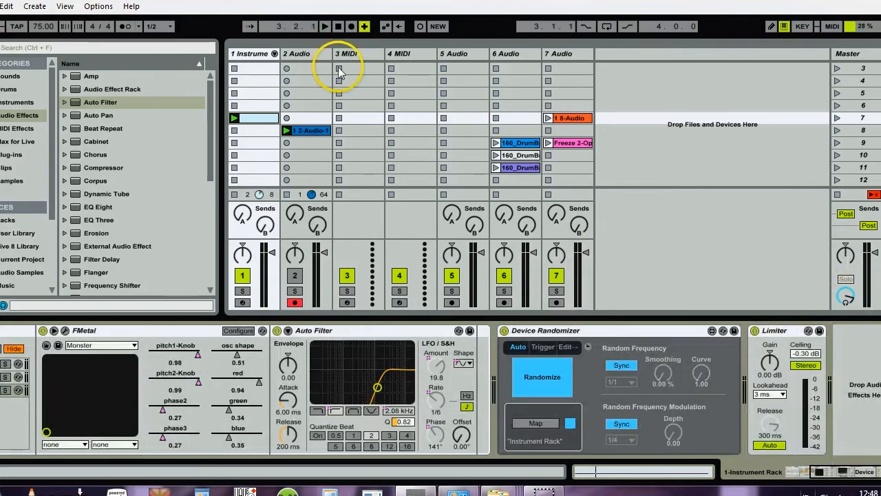
pyautogui.click(73, 168)
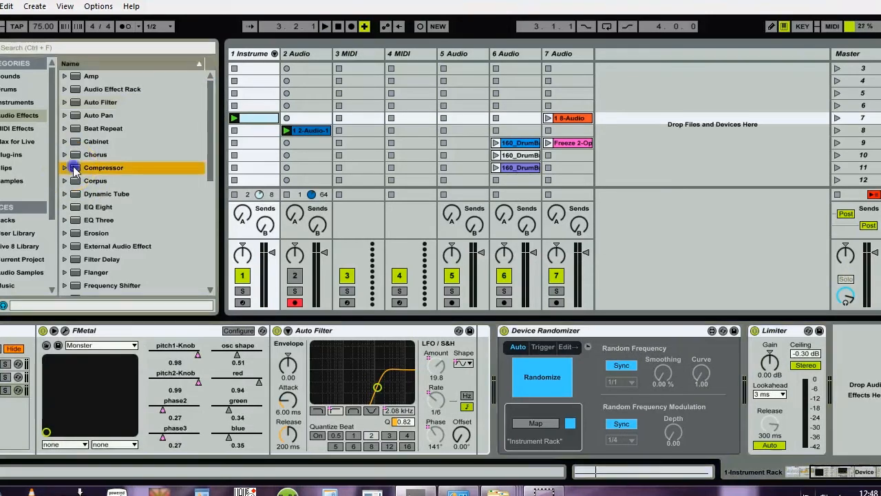
pyautogui.moveTo(323, 178); pyautogui.dragTo(853, 388)
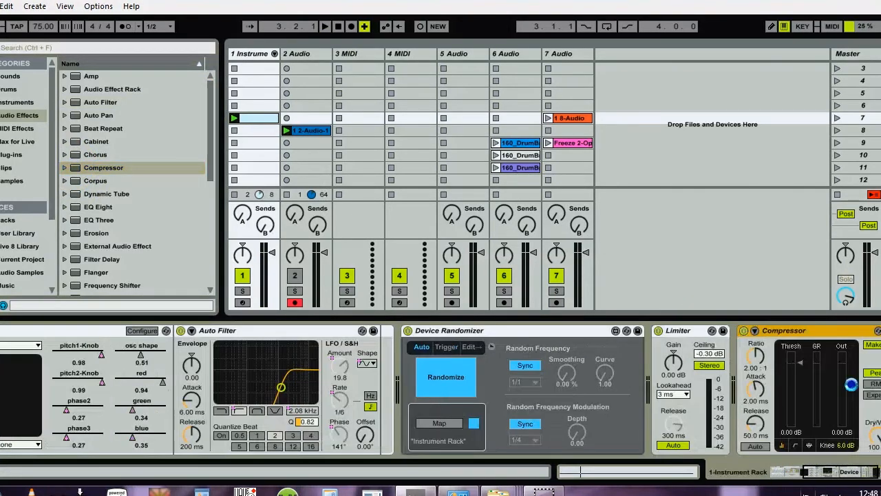
# - Enable the Compressor's sidechain and choose 7-Audio as its audio source
pyautogui.click(754, 331)
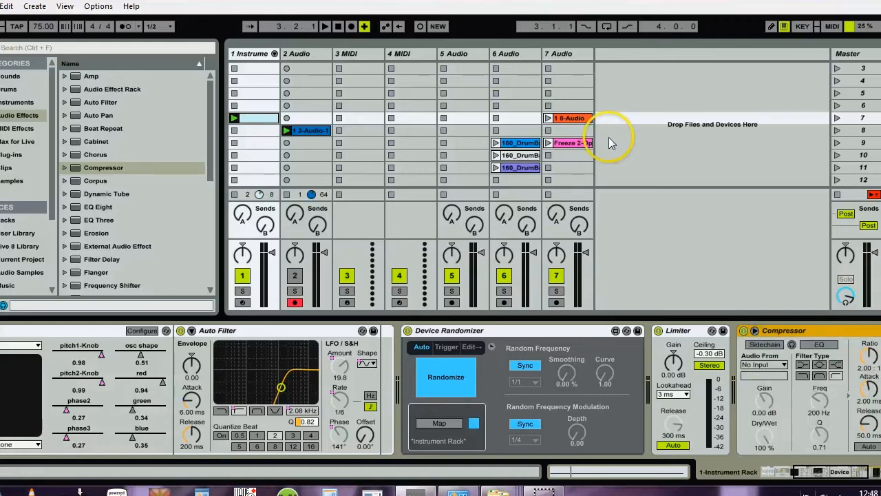
pyautogui.click(765, 344)
pyautogui.click(762, 364)
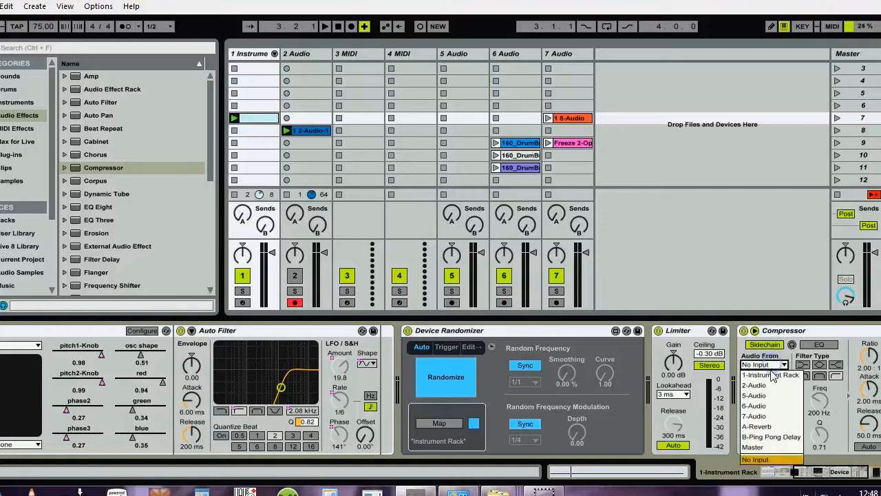
pyautogui.click(757, 416)
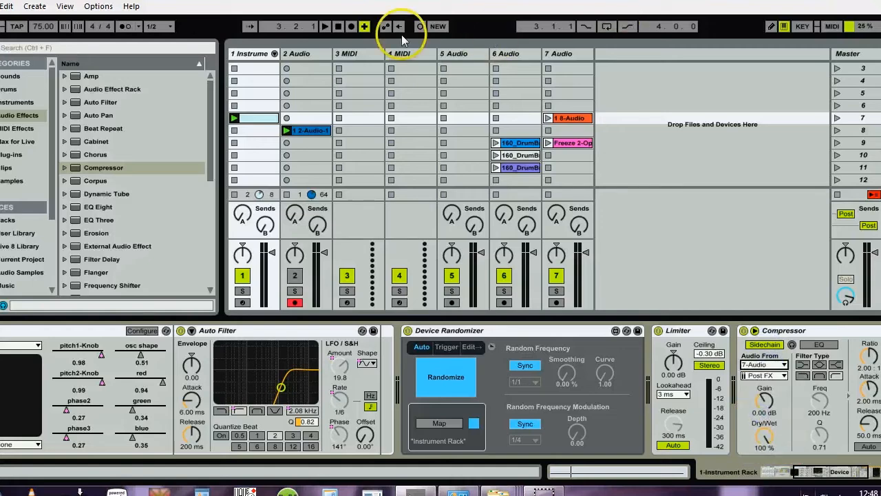
# - Move the 8-Audio clip on track 7 up to scene 6 and play it together with the Instrument Rack clip
pyautogui.moveTo(561, 117); pyautogui.dragTo(563, 112)
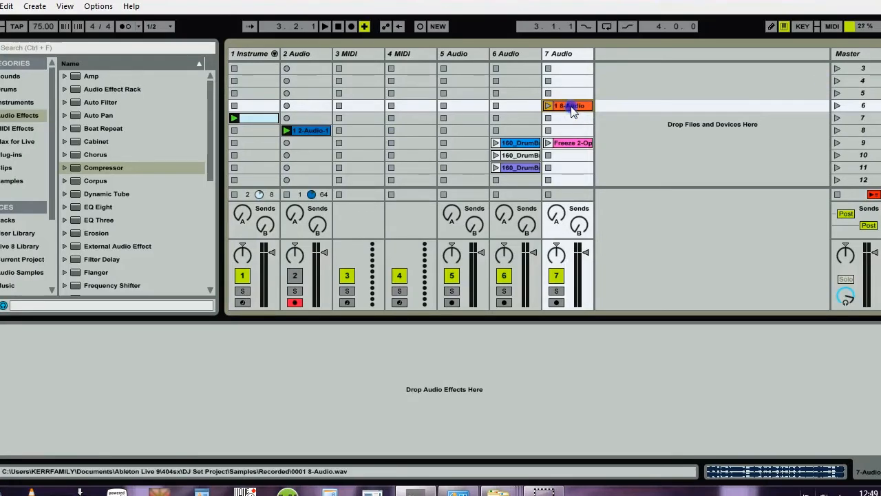
pyautogui.click(569, 107)
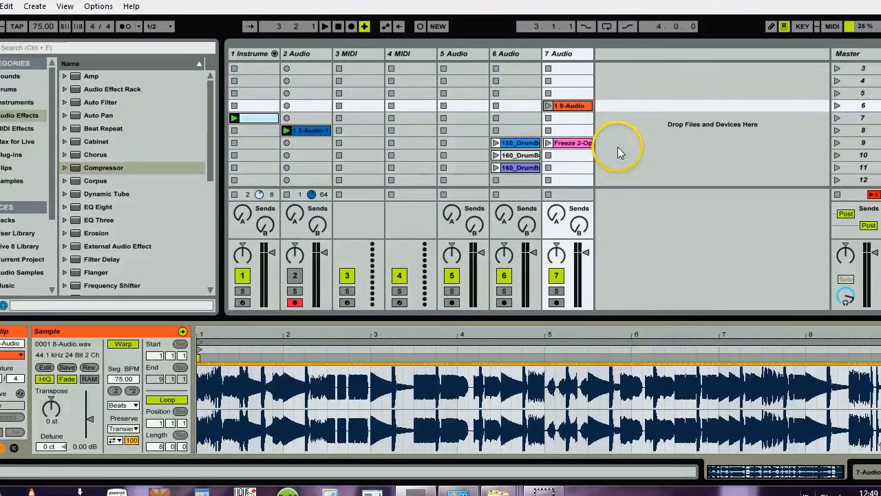
pyautogui.click(837, 107)
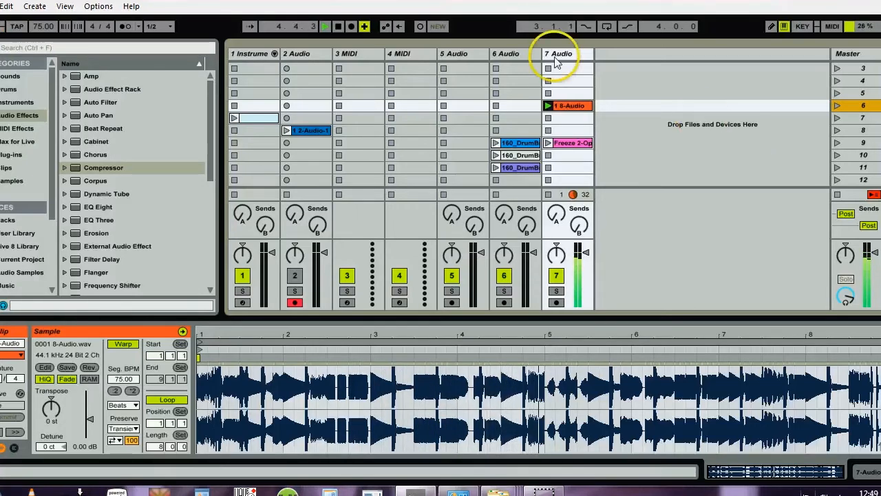
pyautogui.click(235, 118)
# - Lower the threshold of the Compressor on the Instrument Rack track to -14.5 dB
pyautogui.click(250, 55)
pyautogui.doubleClick(251, 55)
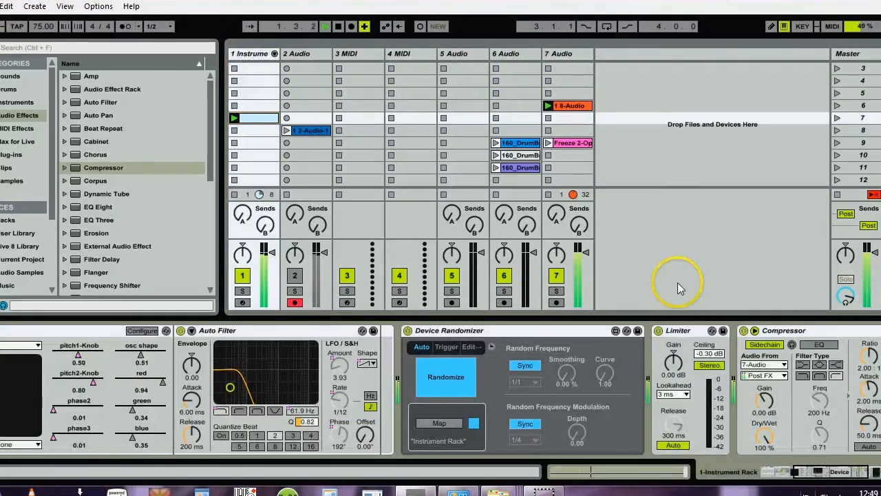
pyautogui.click(873, 470)
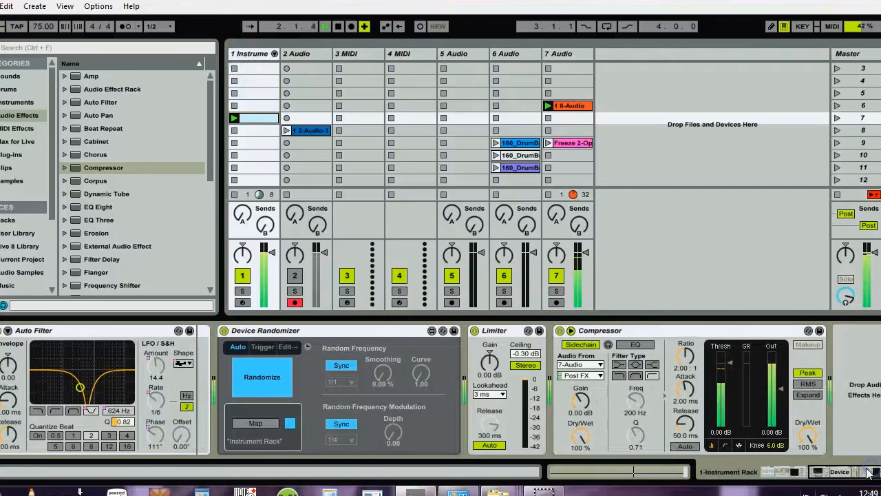
pyautogui.moveTo(729, 361)
pyautogui.mouseDown()
pyautogui.moveTo(729, 387)
pyautogui.moveTo(725, 358)
pyautogui.mouseUp()
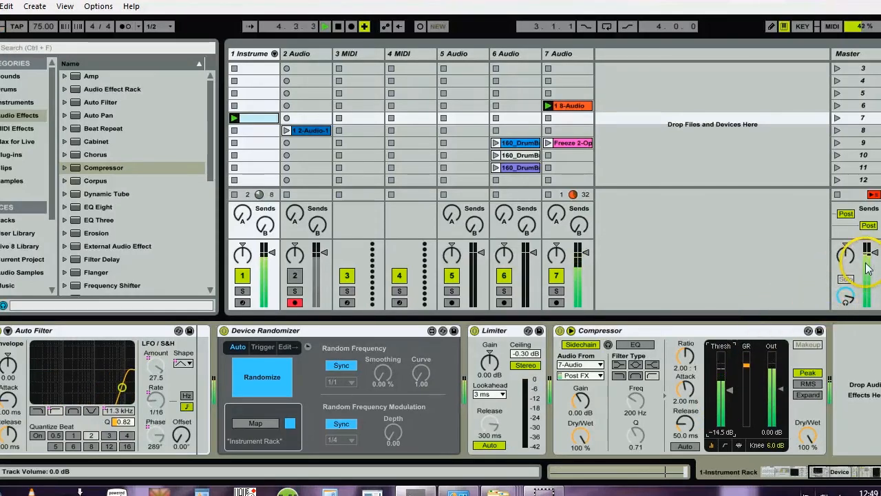
# - Select all tracks and lower their volume together by a few decibels
pyautogui.click(559, 56)
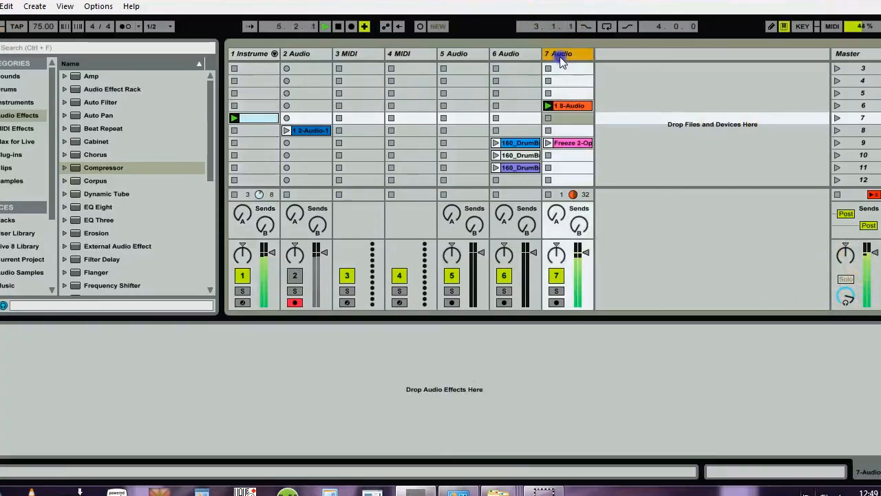
pyautogui.hotkey('ctrl', 'a')
pyautogui.moveTo(584, 256); pyautogui.dragTo(584, 263)
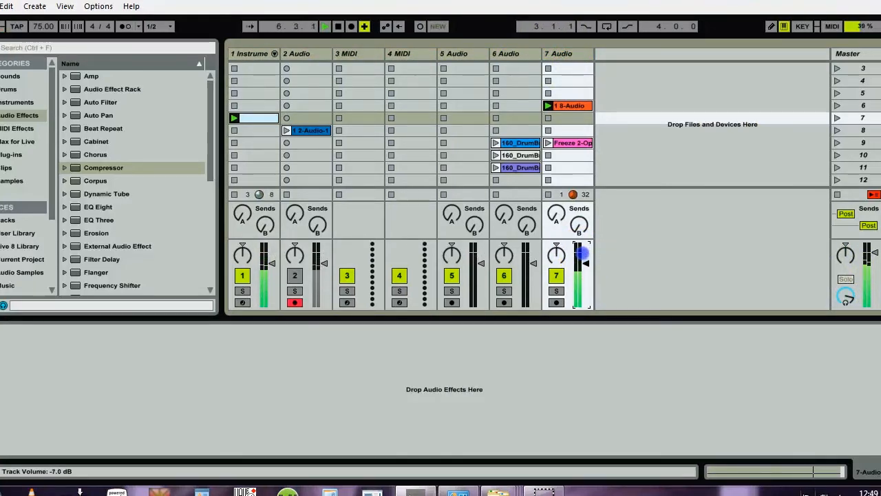
pyautogui.moveTo(582, 261); pyautogui.dragTo(583, 258)
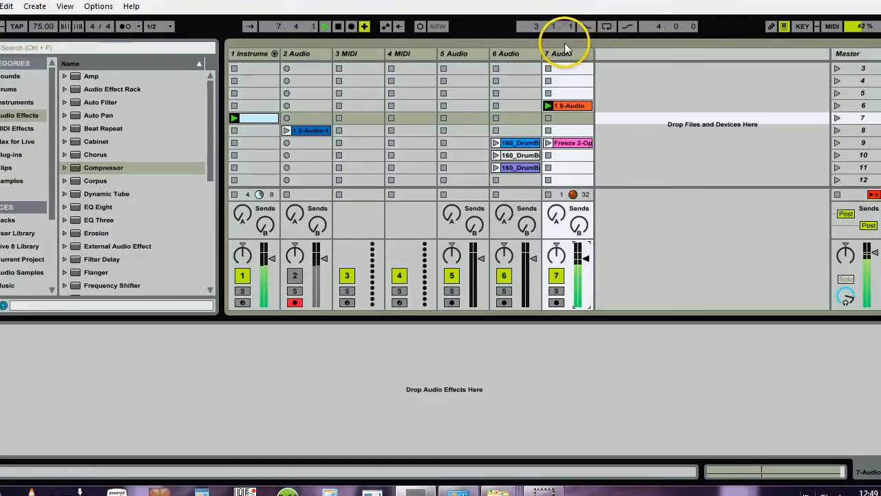
# - On the Instrument Rack track's first Operator, set the Coarse tuning of oscillator D to 4, C to 8 and B to 16
pyautogui.click(258, 53)
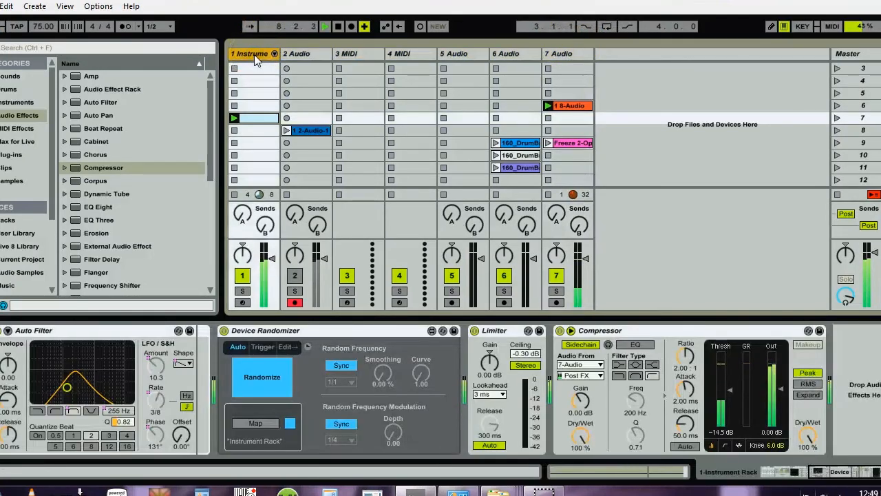
pyautogui.click(792, 473)
pyautogui.click(338, 356)
pyautogui.click(339, 386)
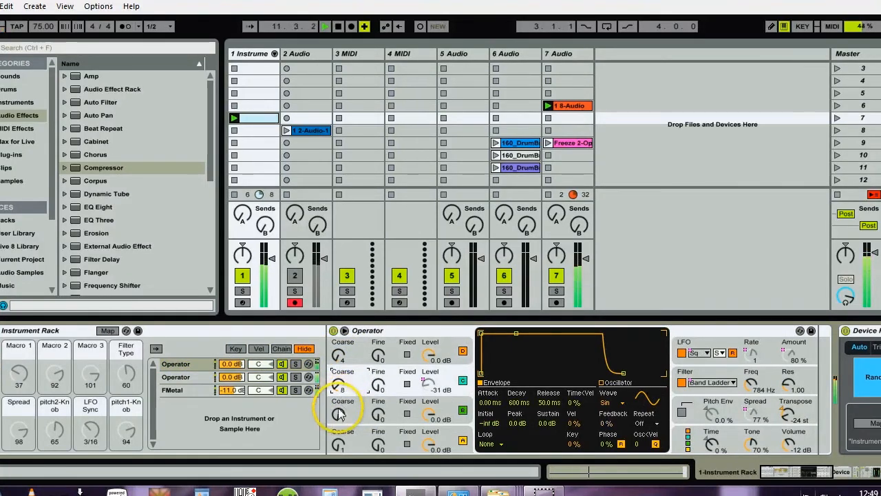
pyautogui.click(338, 415)
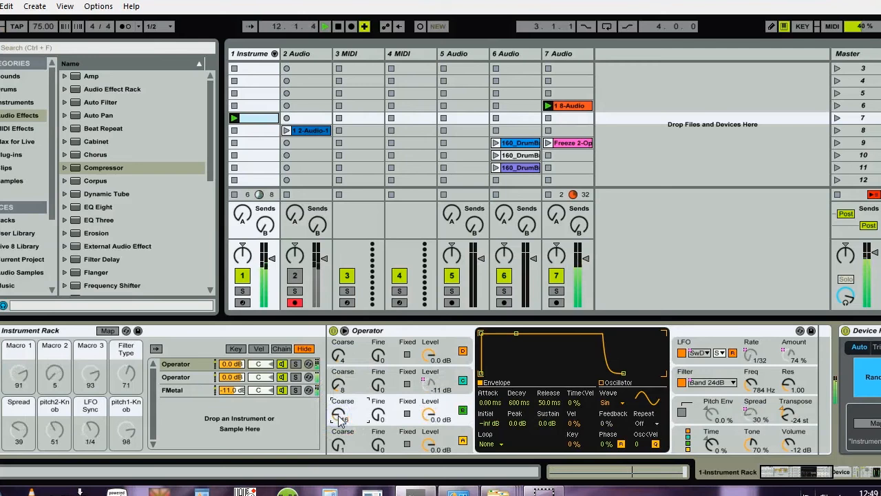
# - Set oscillator D's Coarse to 16 and return oscillators C and B to 1
pyautogui.click(338, 355)
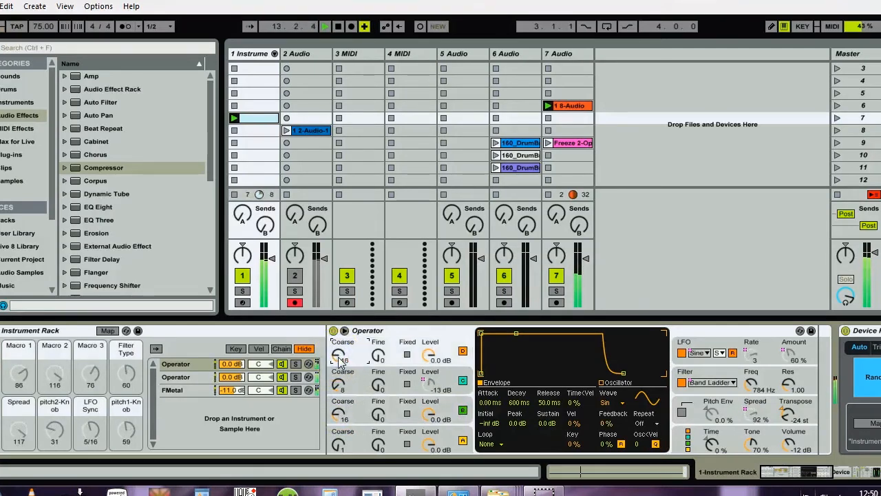
pyautogui.click(338, 386)
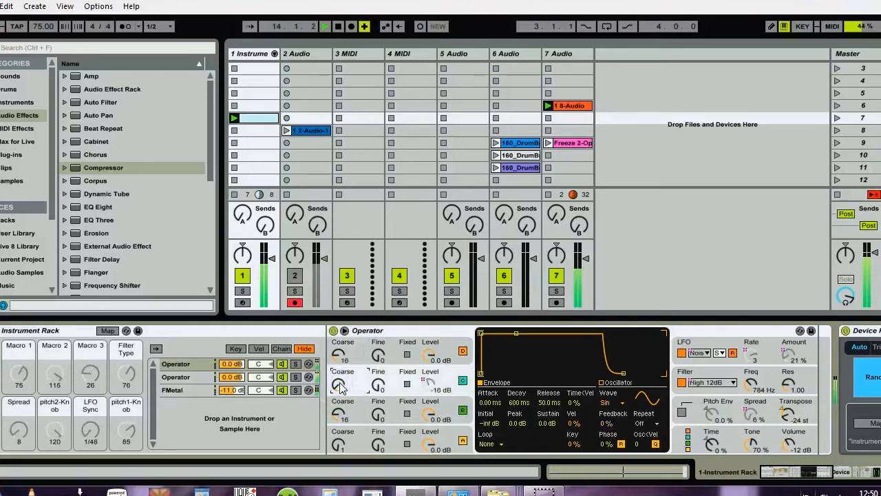
pyautogui.click(339, 414)
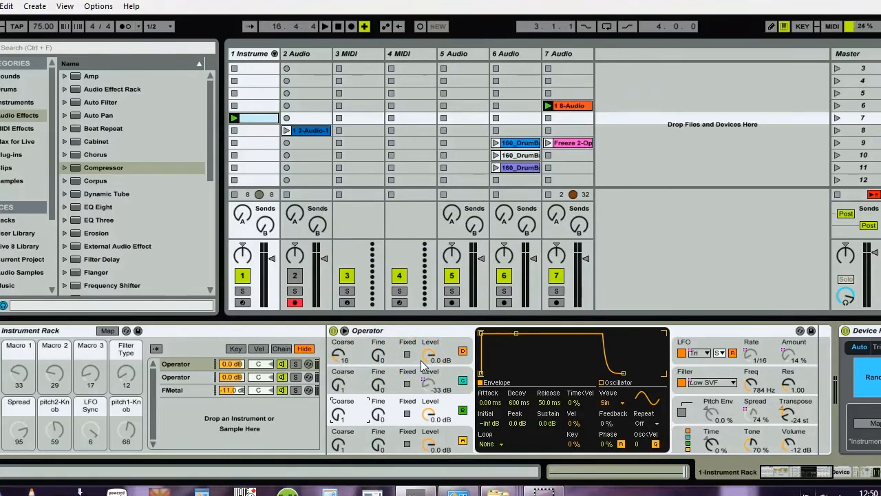
# - Arm the Instrument Rack track and audition oscillator D's Coarse at 11 and 16, shifting the computer keyboard octave to C2–D3
pyautogui.click(342, 359)
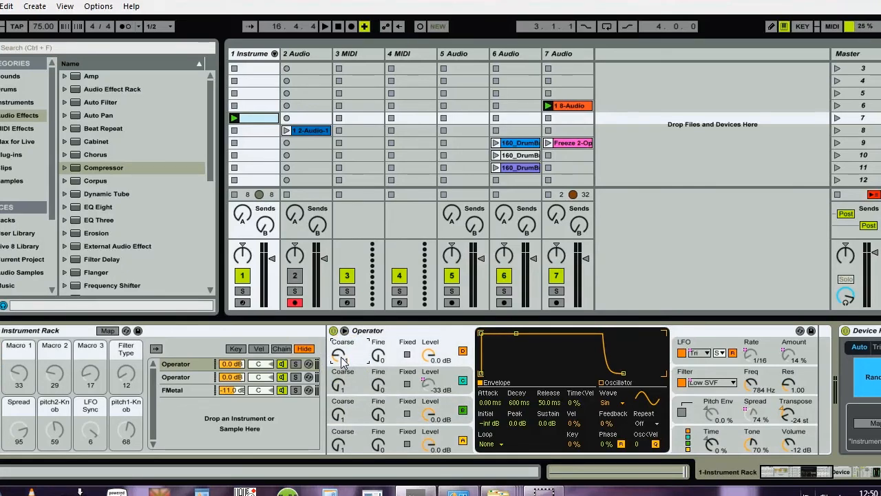
pyautogui.click(243, 303)
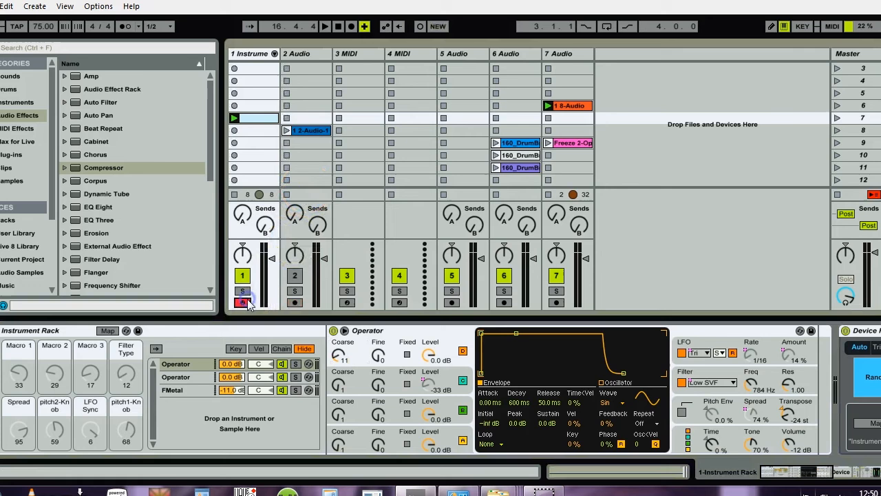
pyautogui.click(340, 355)
pyautogui.moveTo(340, 357); pyautogui.dragTo(340, 351)
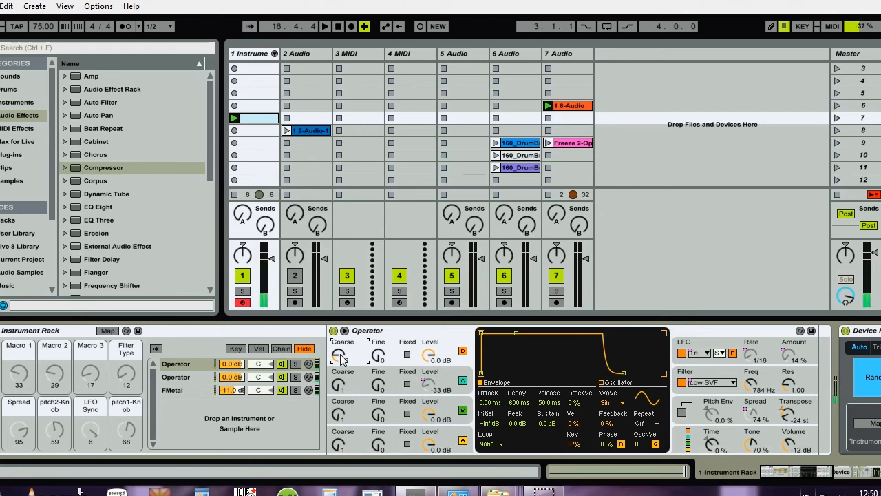
pyautogui.press('z')
pyautogui.press('x')
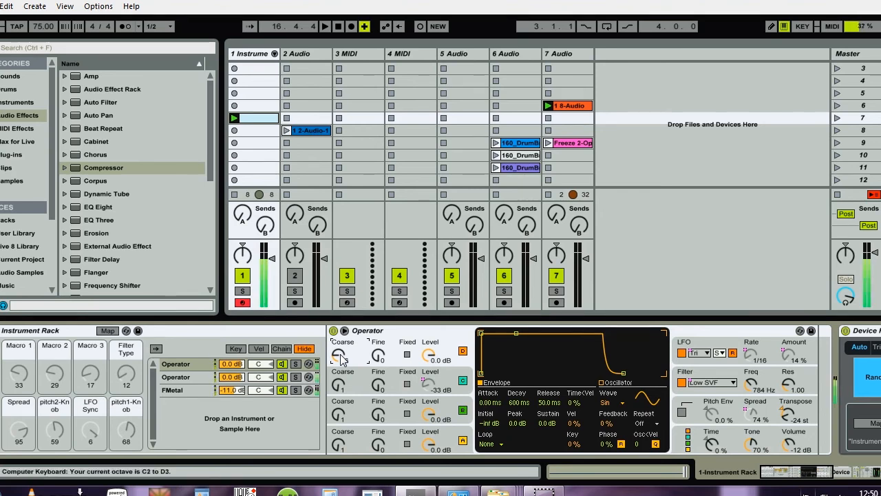
# - Lower oscillator D's Coarse to 1 and raise oscillator B's Coarse to 16
pyautogui.click(356, 412)
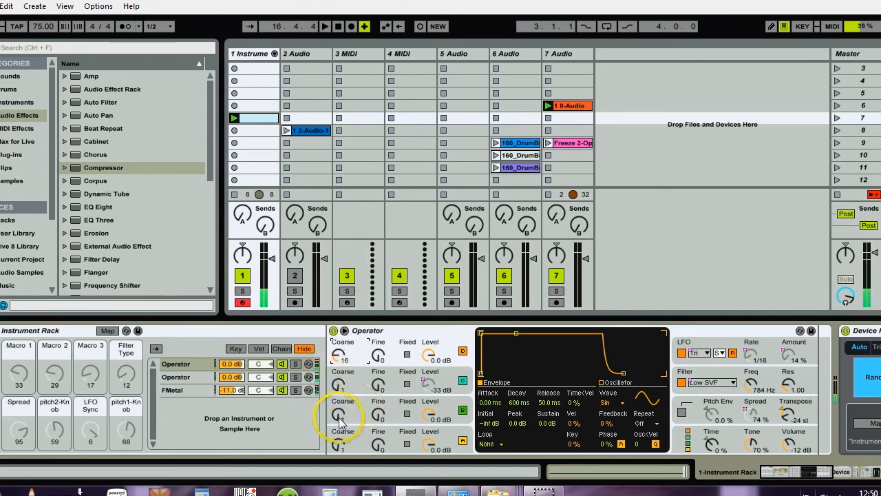
pyautogui.moveTo(341, 357); pyautogui.dragTo(340, 379)
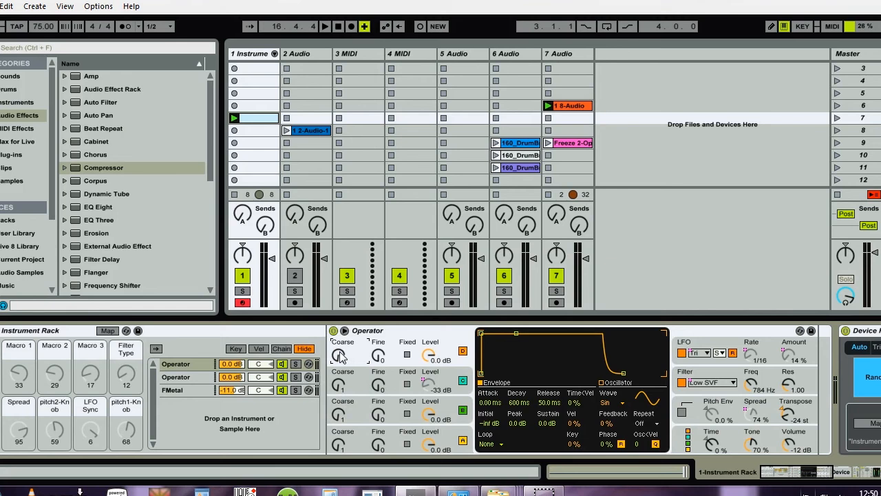
pyautogui.click(338, 414)
pyautogui.moveTo(338, 415); pyautogui.dragTo(338, 386)
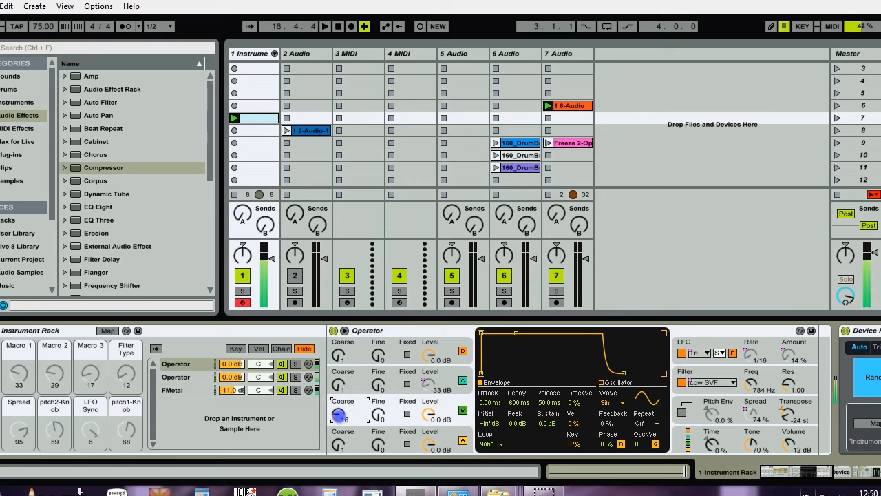
# - Try oscillator B's Coarse at 14, set it back to 16 and start playback of the clips
pyautogui.moveTo(338, 415); pyautogui.dragTo(338, 411)
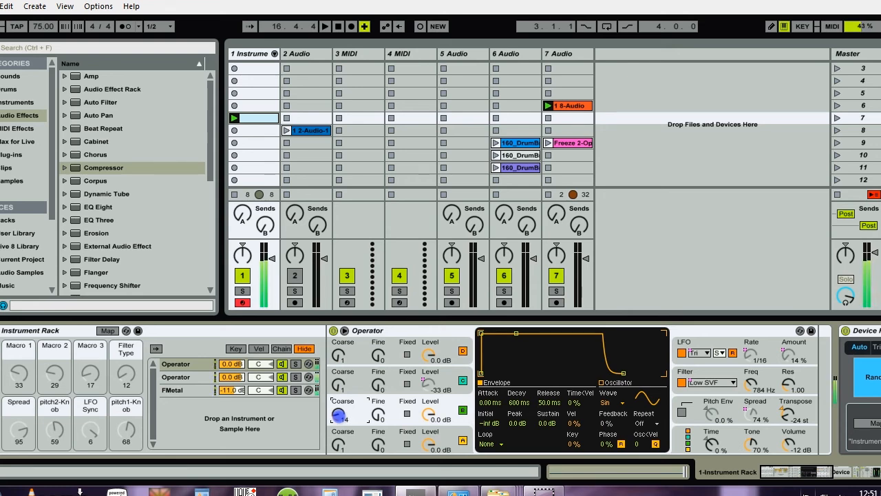
pyautogui.click(339, 416)
pyautogui.moveTo(339, 416); pyautogui.dragTo(339, 413)
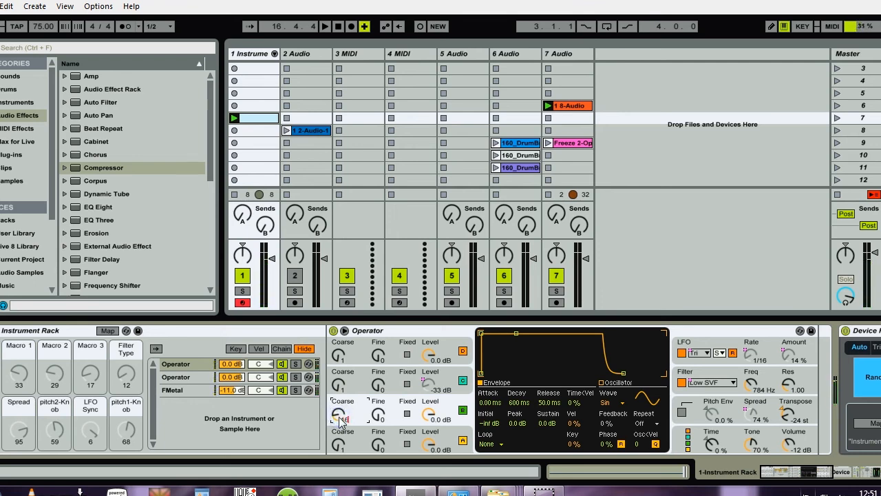
pyautogui.press('space')
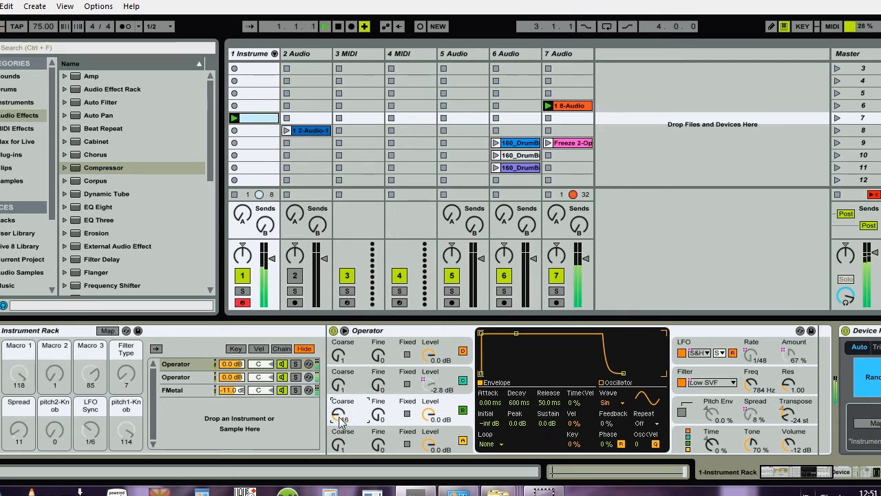